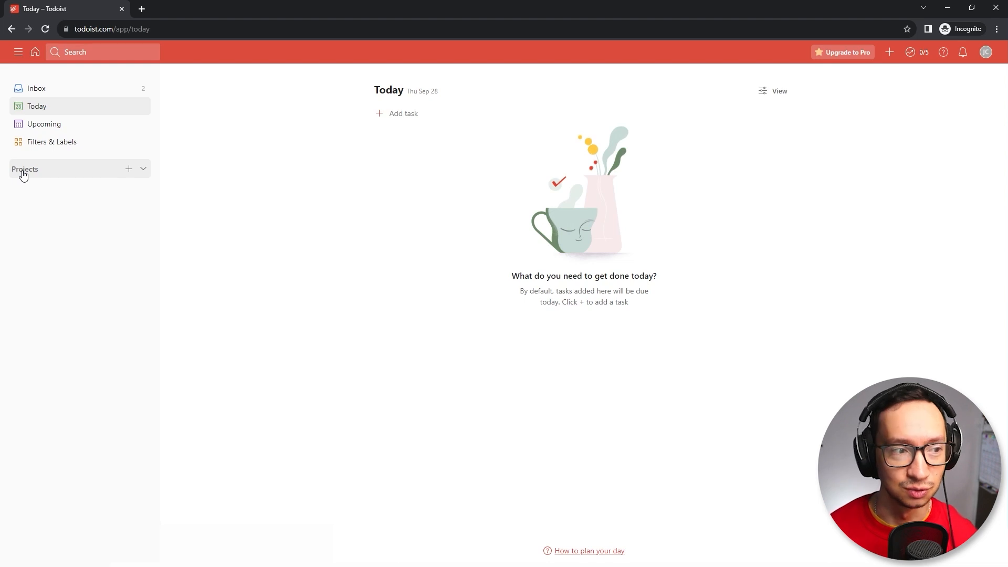
Create a project named "Project A" with the color Red.
click(129, 170)
text(Project A)
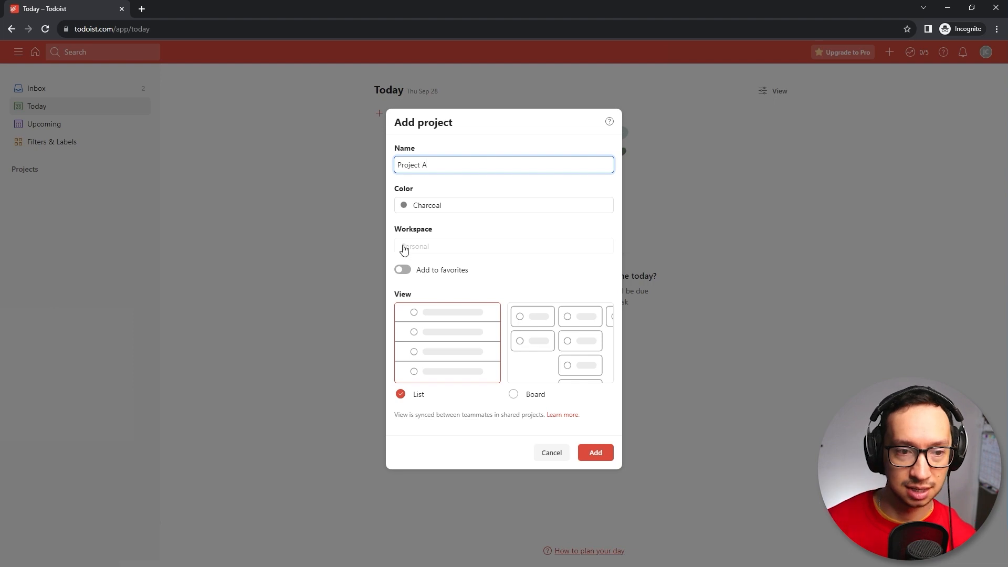
click(420, 205)
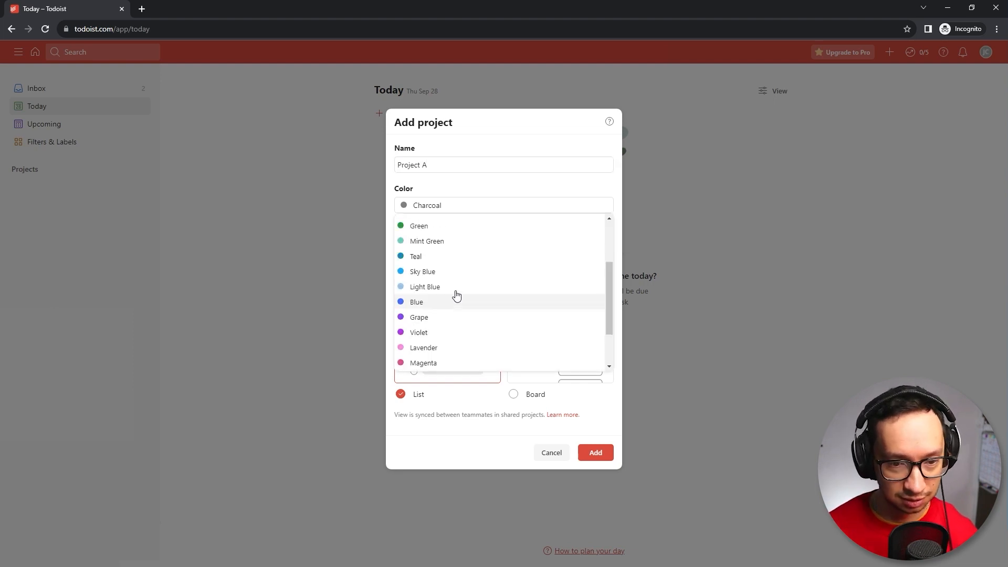
scroll(455, 293, up, 3)
click(419, 250)
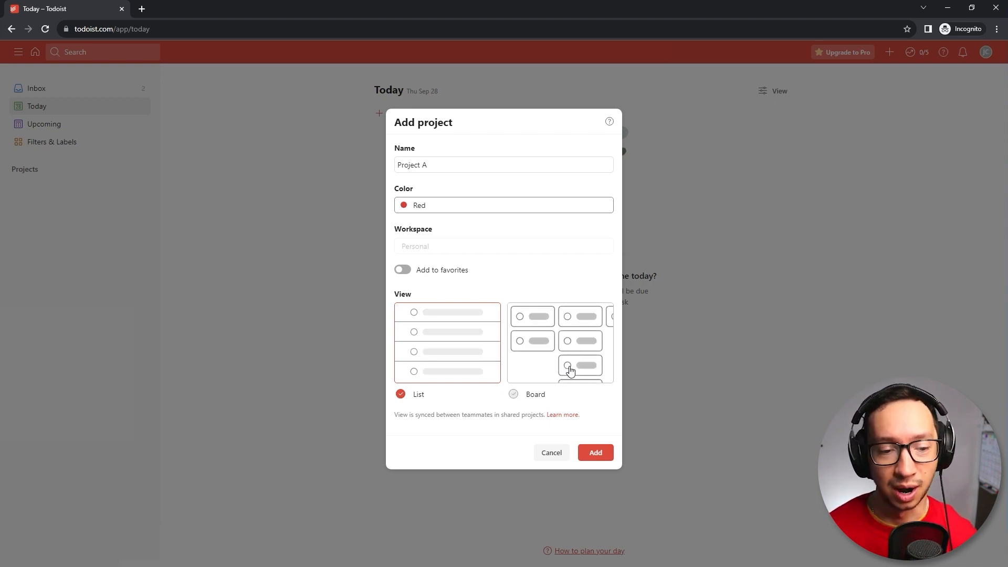
click(603, 451)
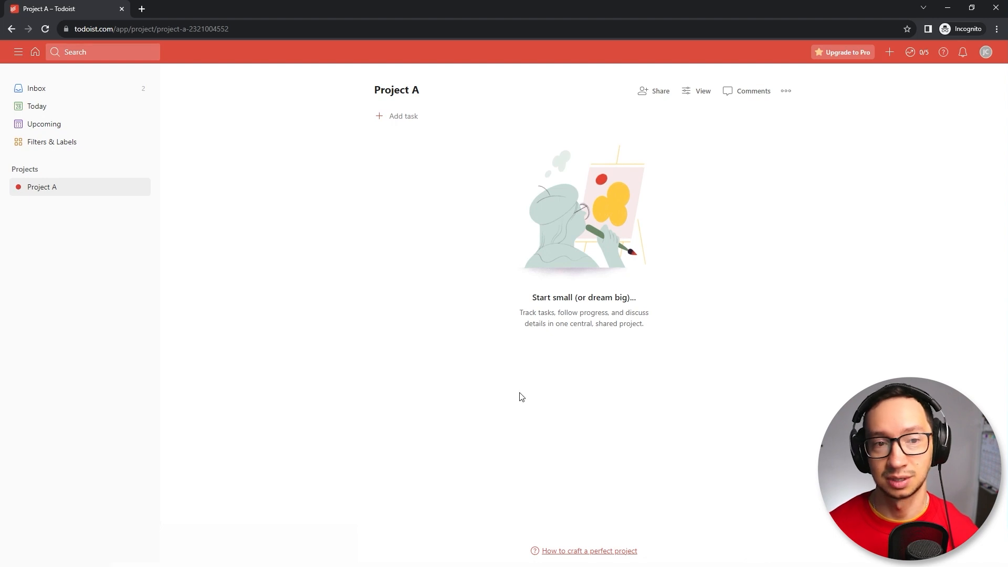
Add a task named "Pre-processing" to Project A.
click(413, 118)
text(Pre-processing)
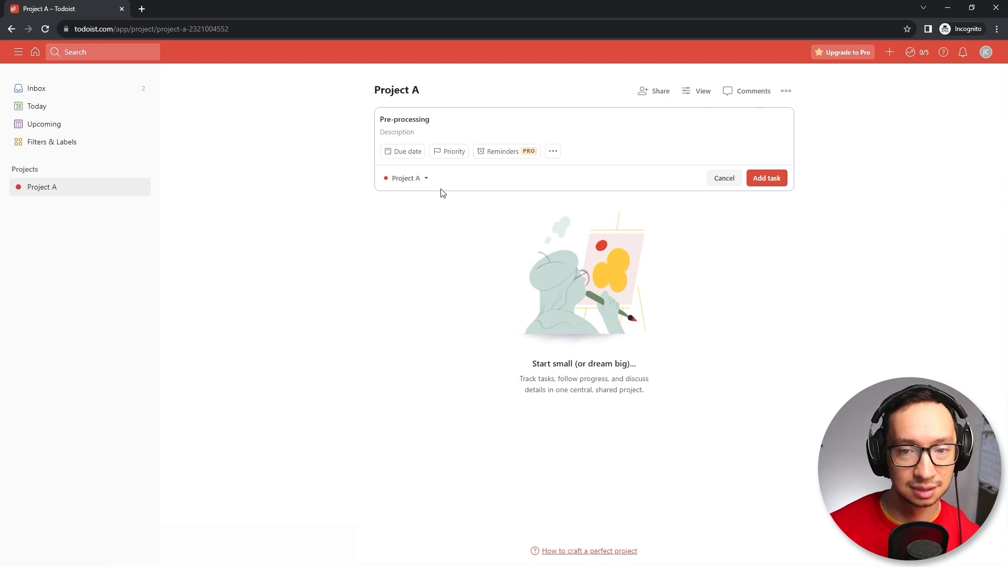
key(Return)
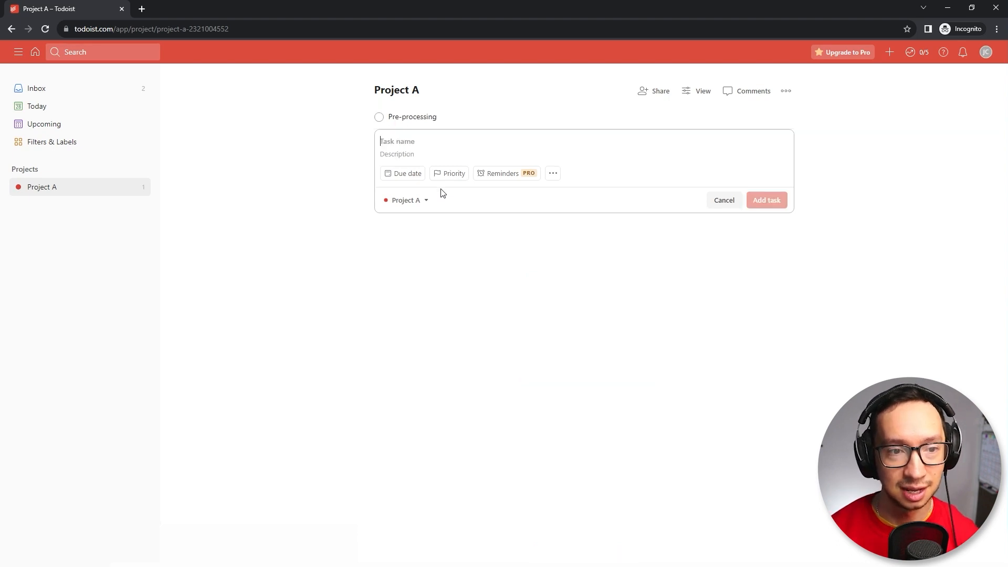
click(724, 206)
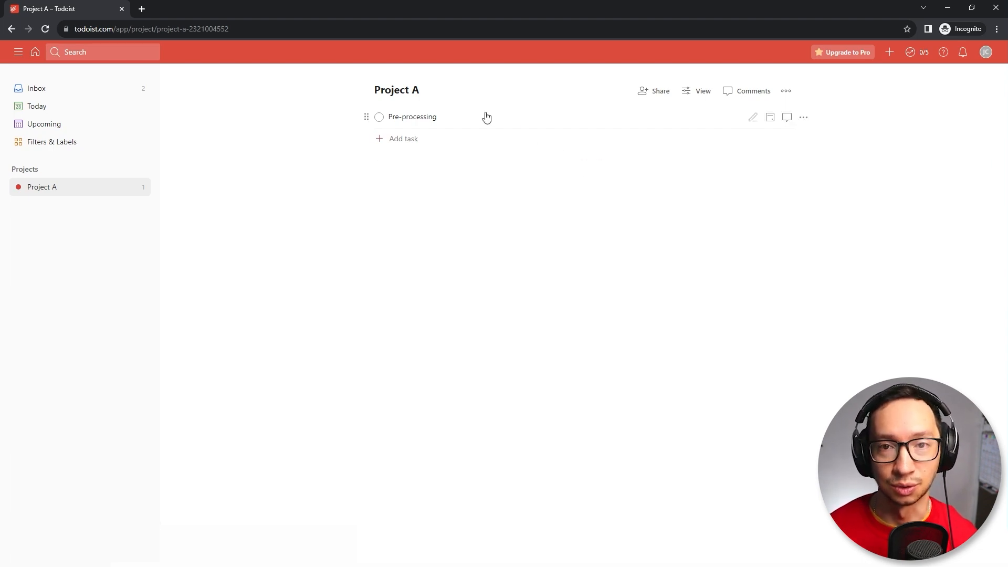
Give the Pre-processing task the description "10 hrs" and return to the project's task list.
click(465, 117)
click(350, 122)
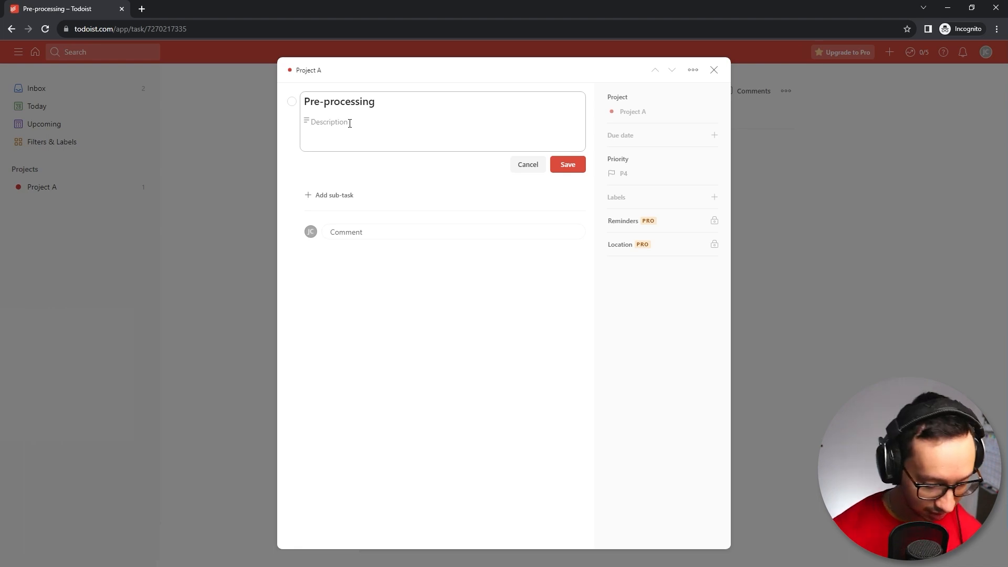
text(10 hrs)
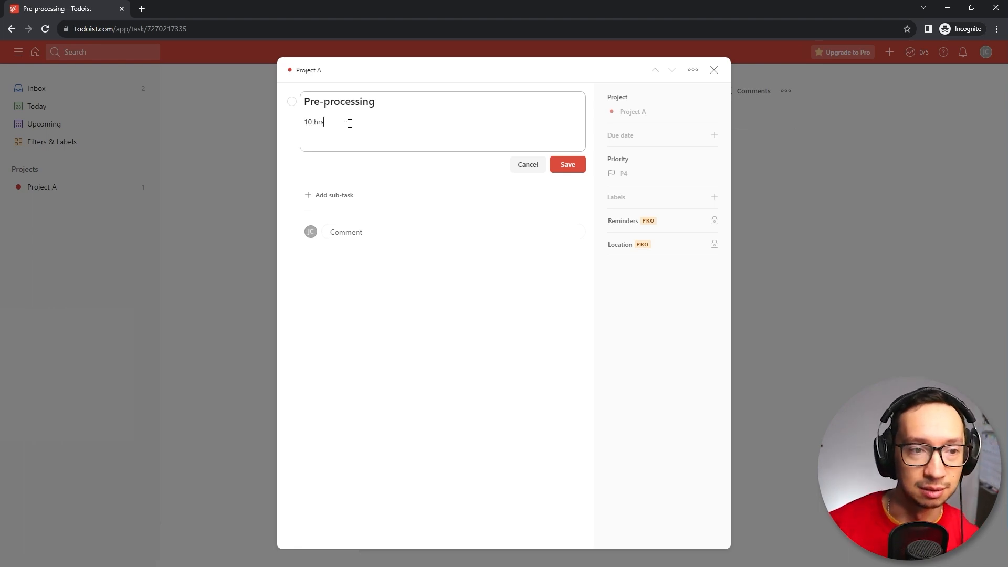
click(551, 159)
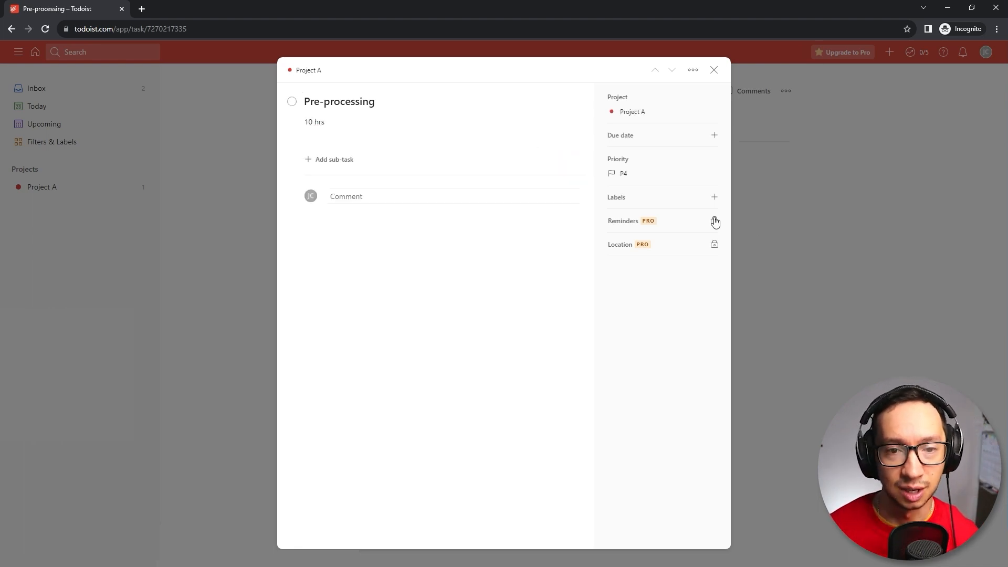
click(818, 238)
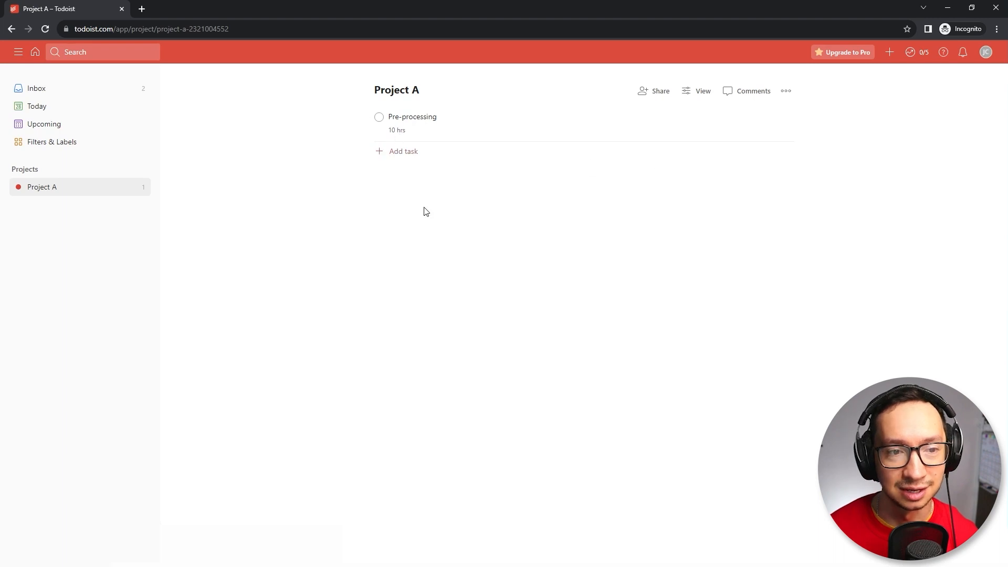
click(444, 124)
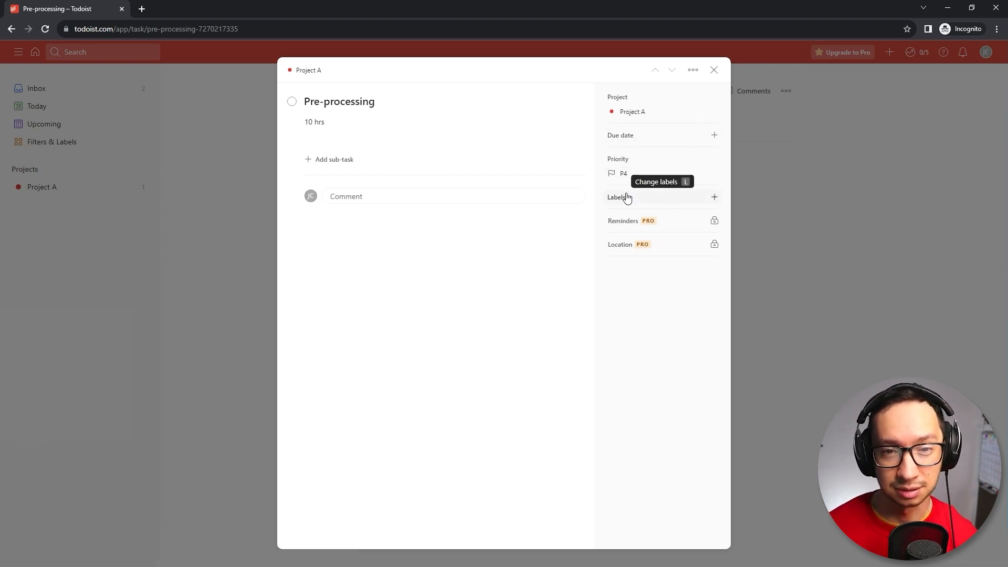
click(805, 219)
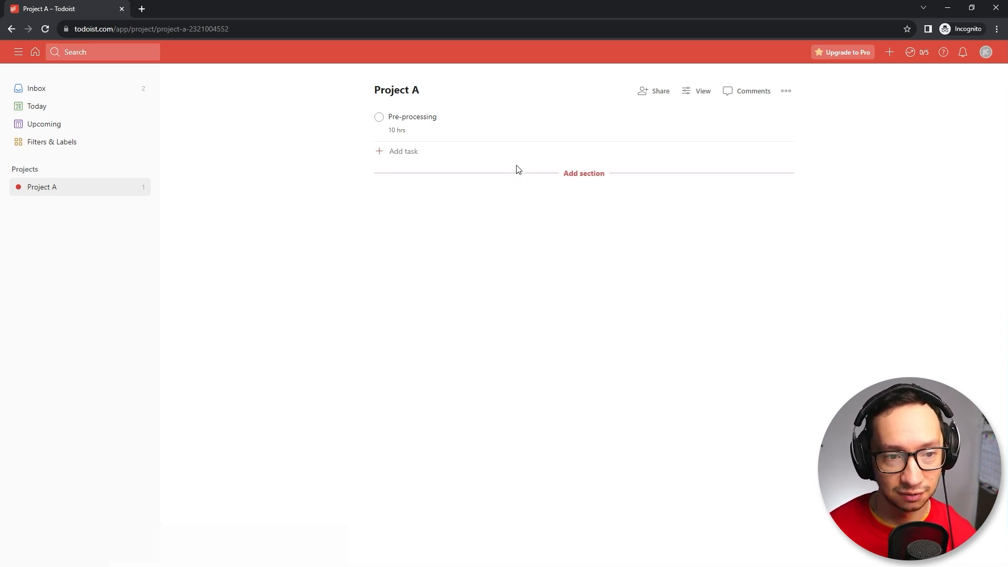
Add two sections named "DE, JA" and "FR, KO" below the Pre-processing task in Project A.
mouse_move(556, 180)
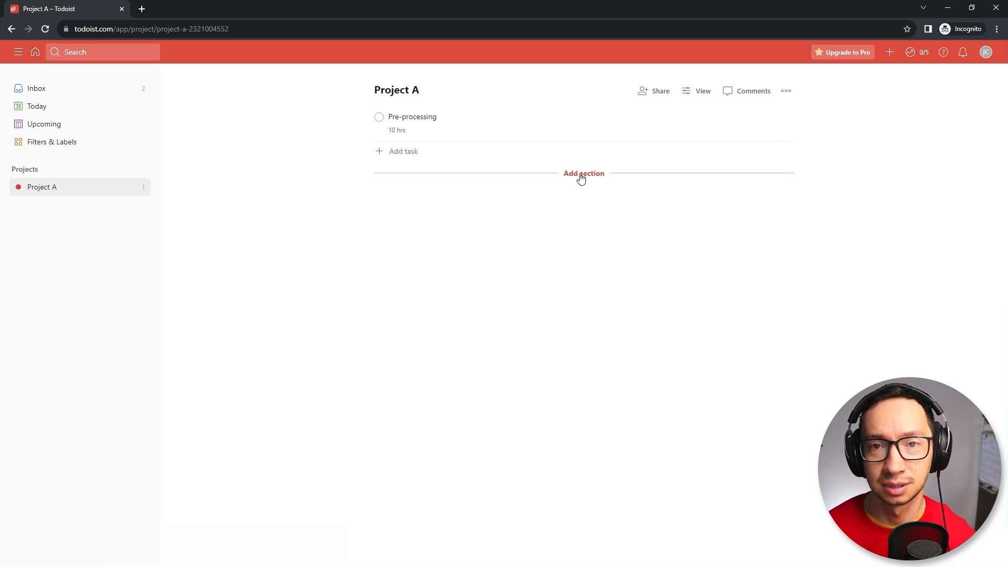
click(581, 176)
text(DE)
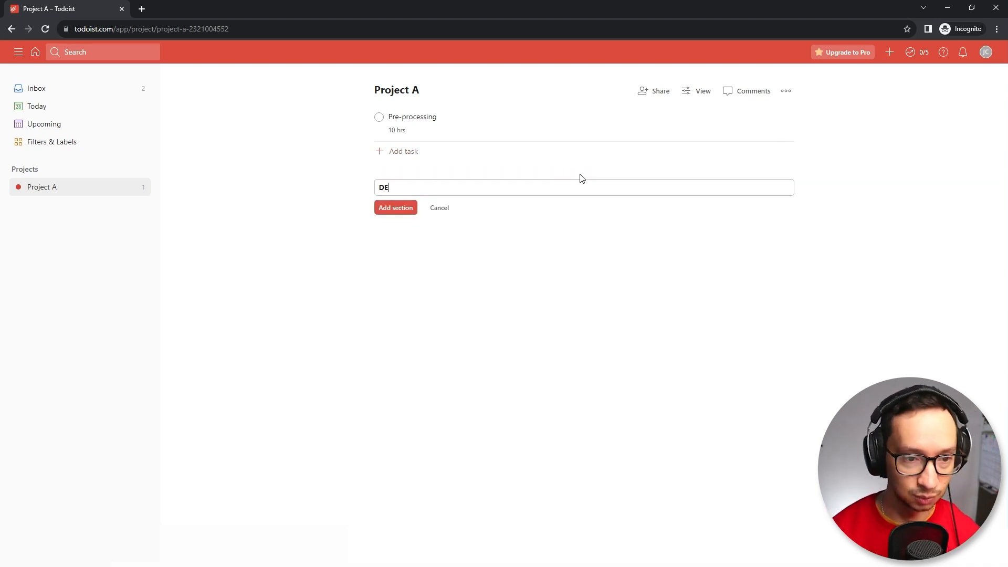
text(, JA)
key(Return)
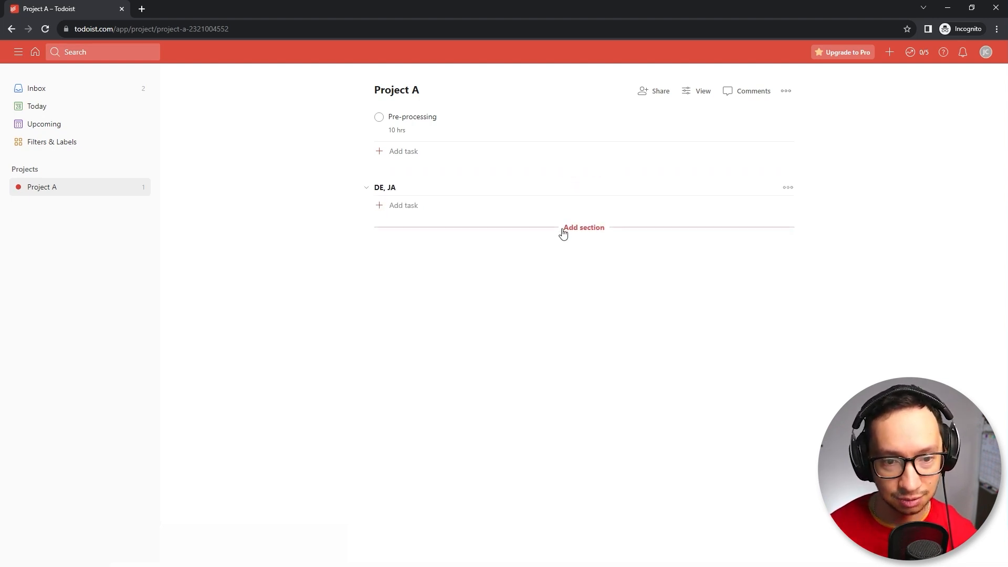
click(570, 230)
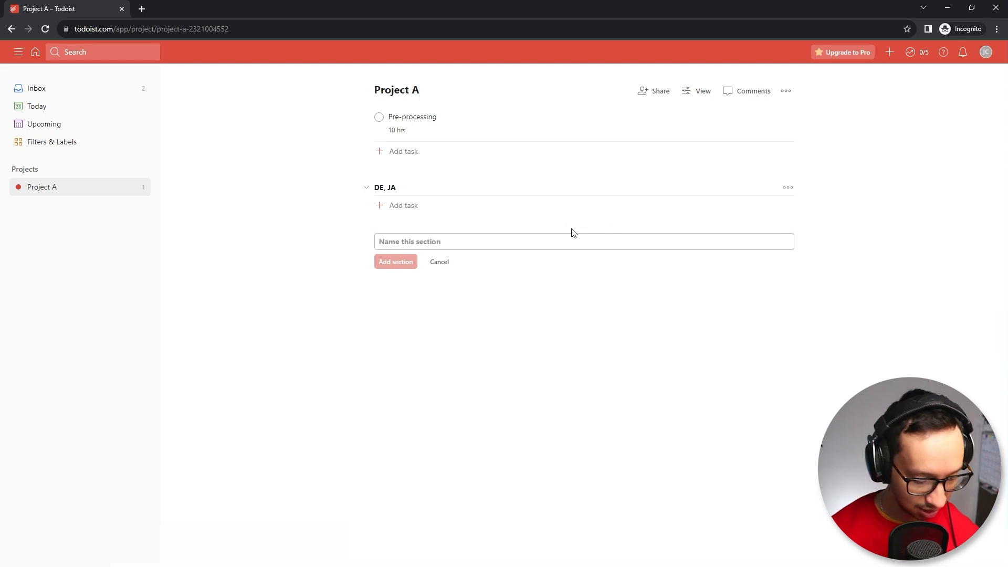
text(FR, KO)
key(Return)
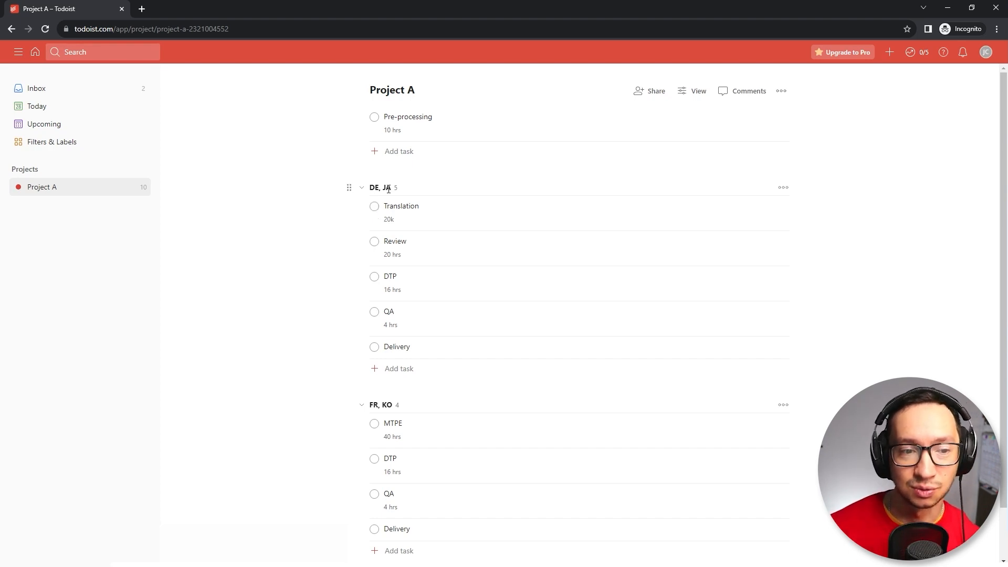
Add the sub-tasks "DE" and "JA" to the Translation task in the DE, JA section.
click(409, 213)
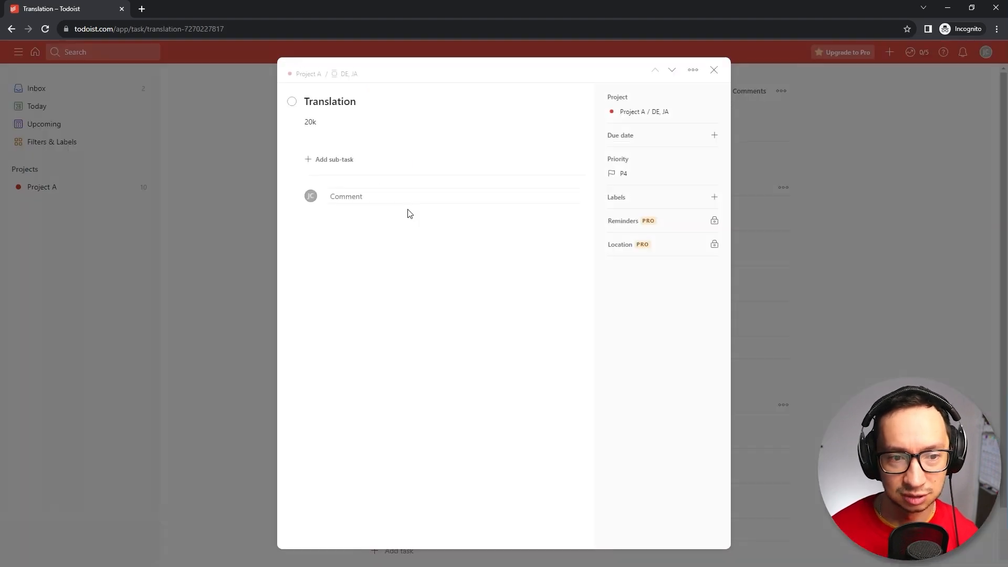
click(329, 163)
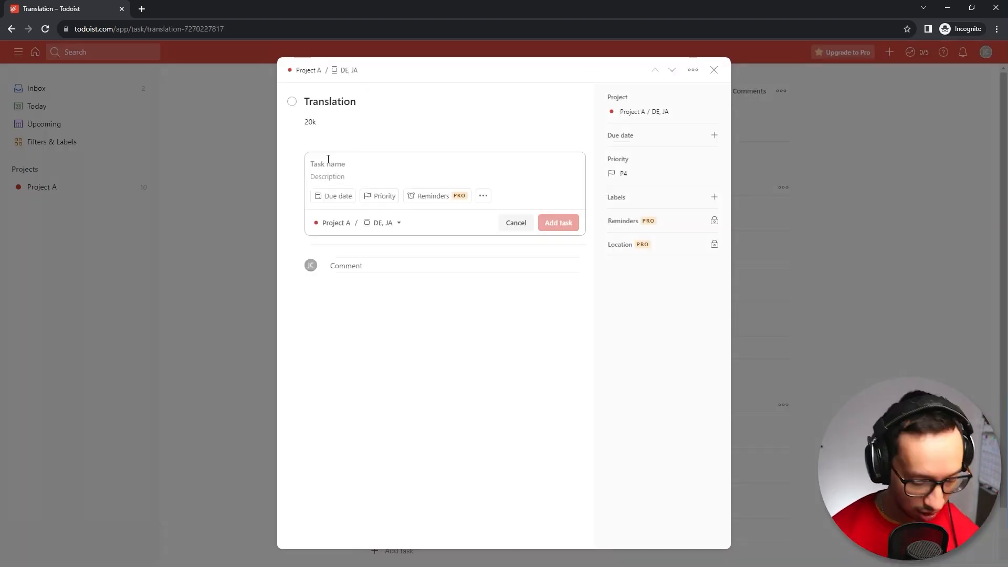
text(DE)
key(Return)
text(JA)
key(Return)
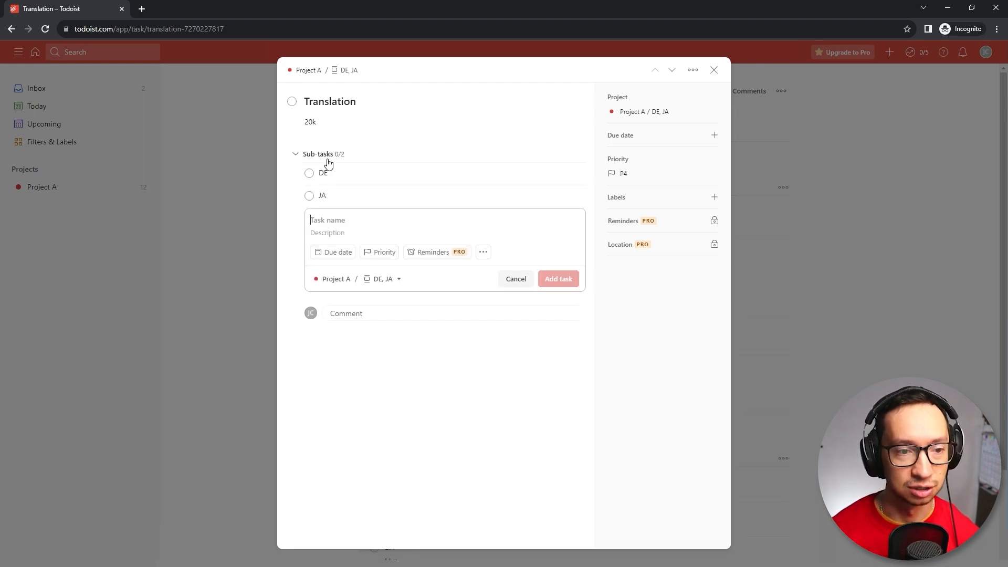
key(Escape)
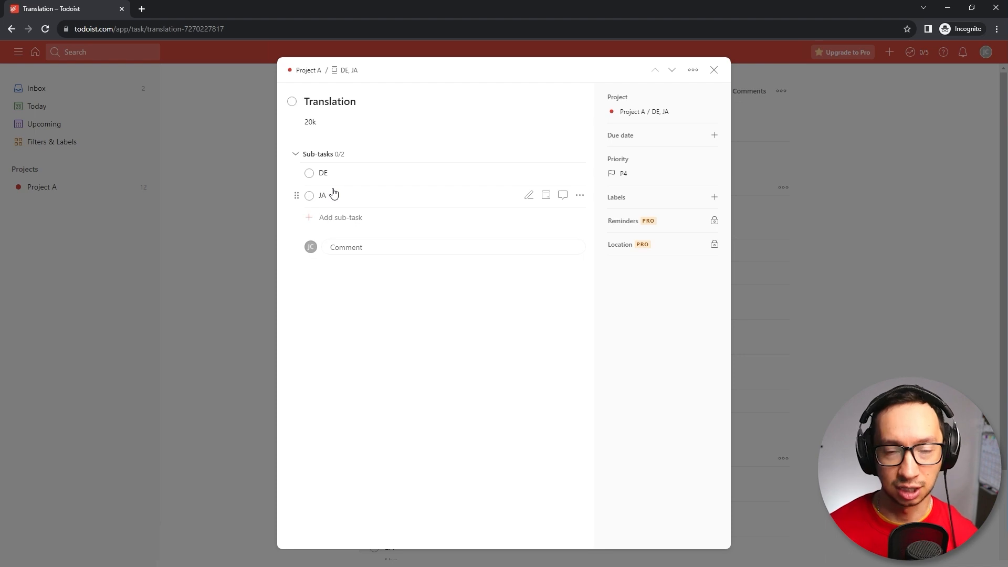
click(714, 70)
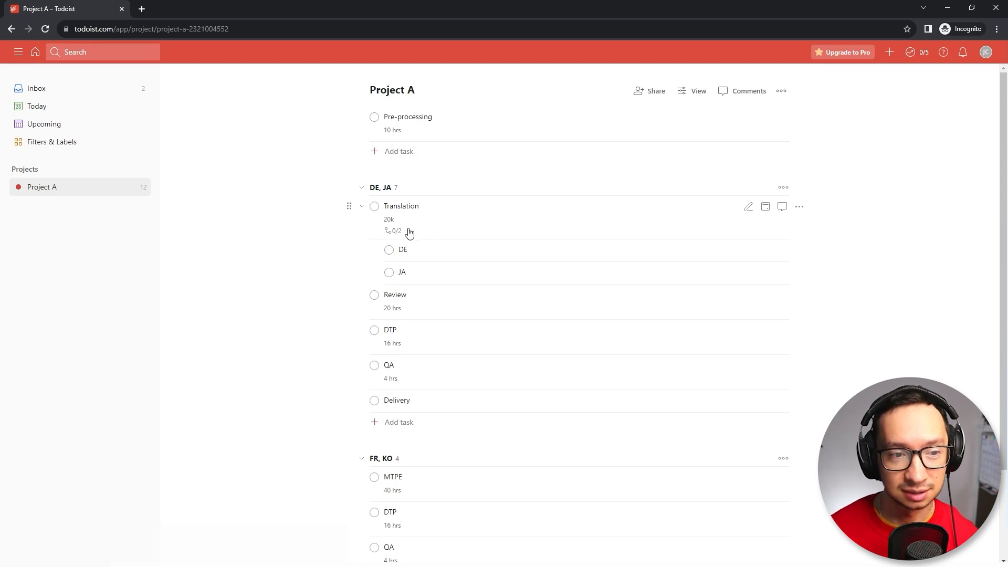
Mark the DE and JA sub-tasks of the Translation task as complete.
click(361, 206)
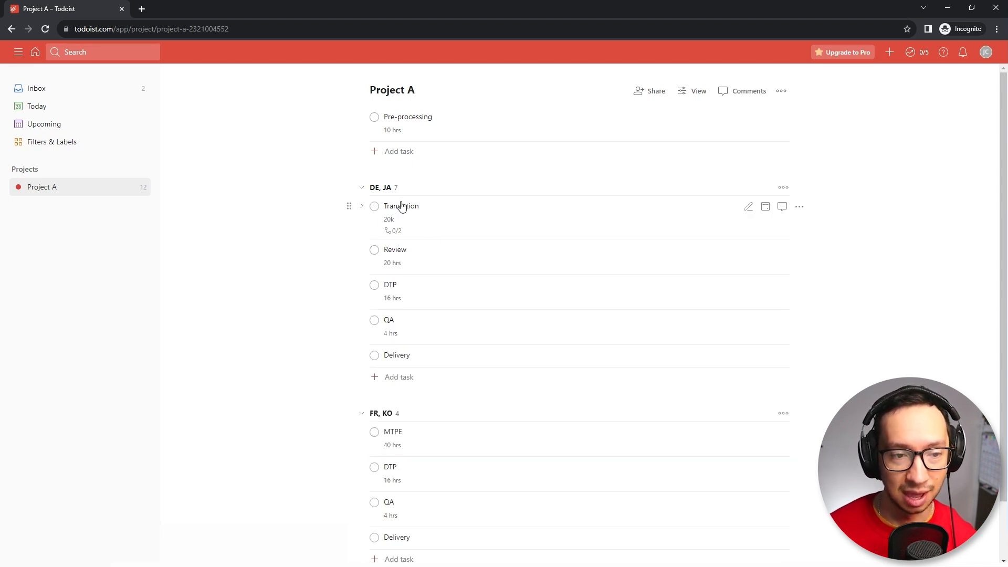
click(394, 232)
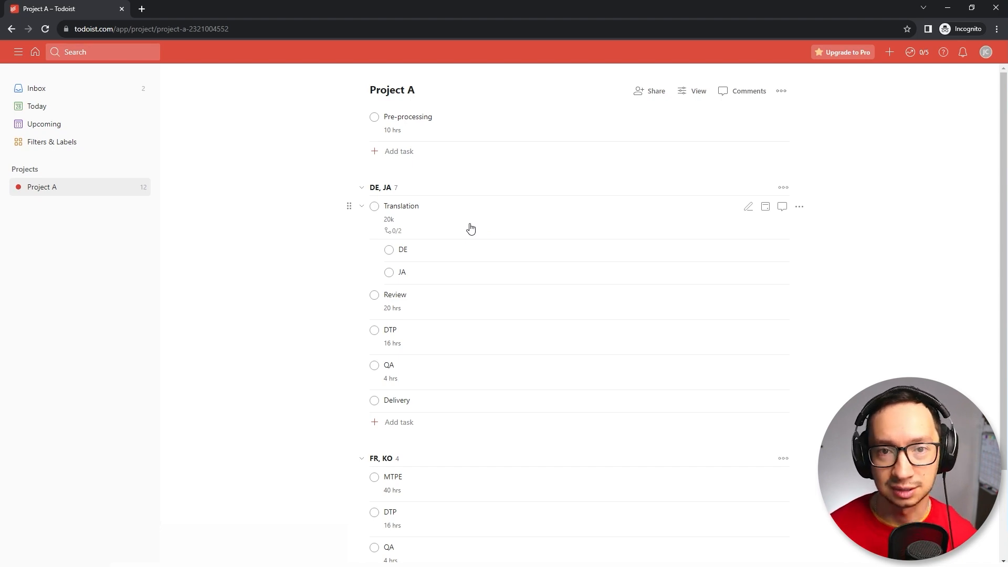
click(389, 251)
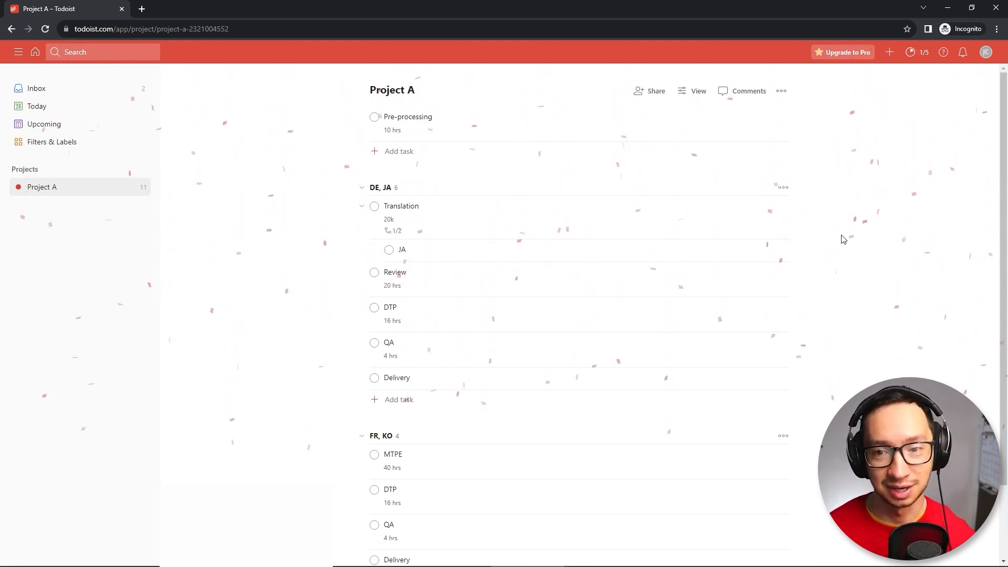
click(388, 254)
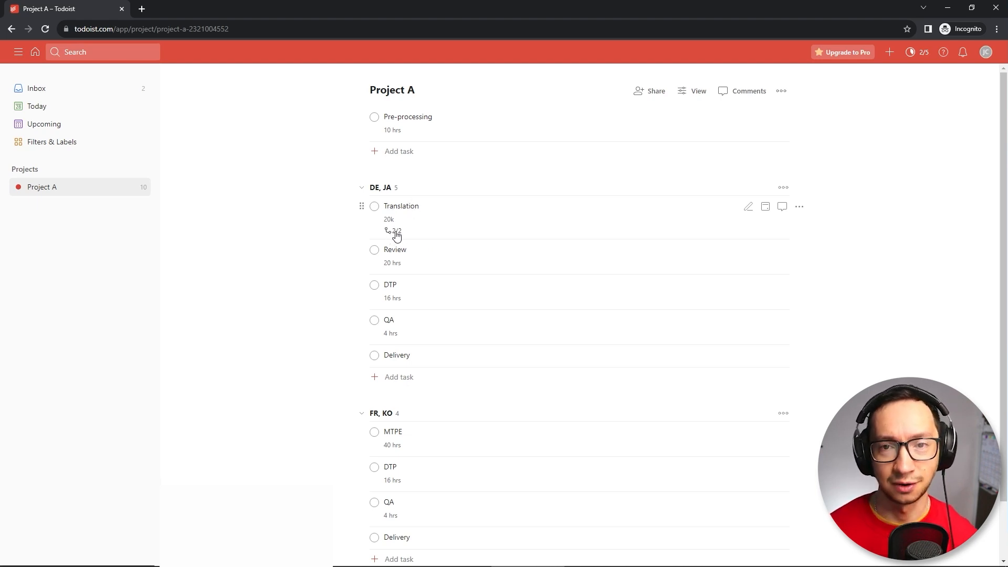
Show completed tasks in Project A and mark the parent Translation task as complete.
click(699, 93)
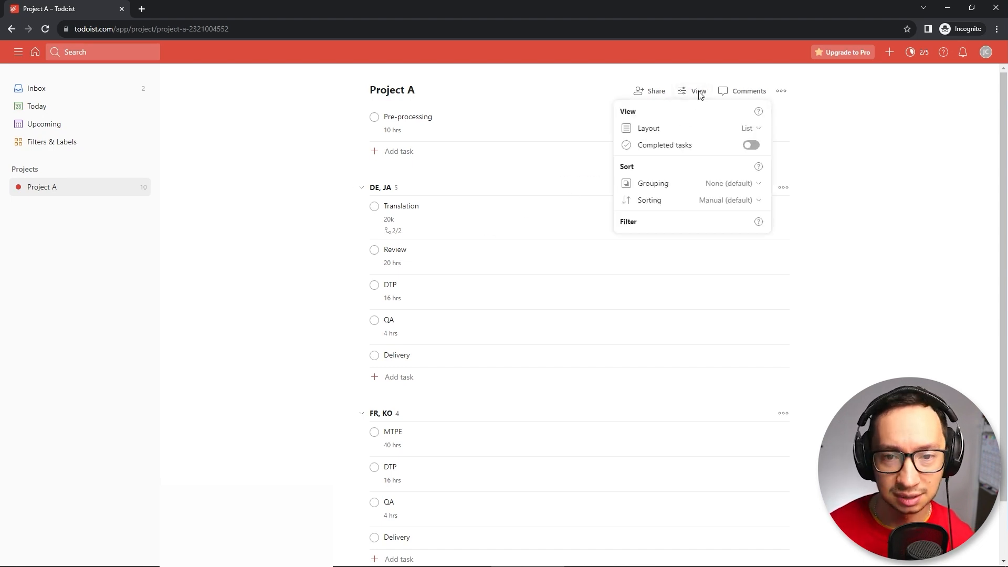
click(751, 146)
click(397, 249)
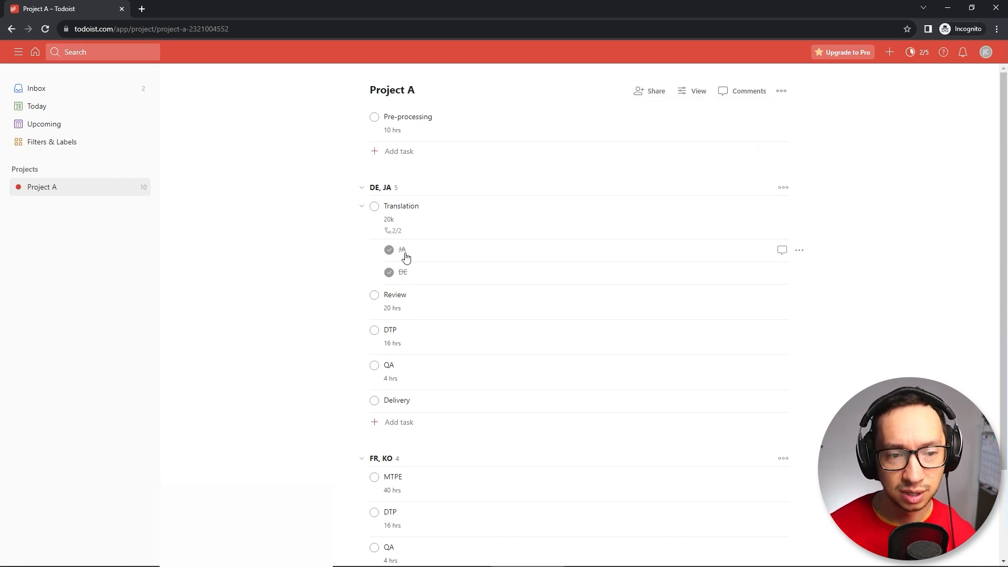
click(374, 207)
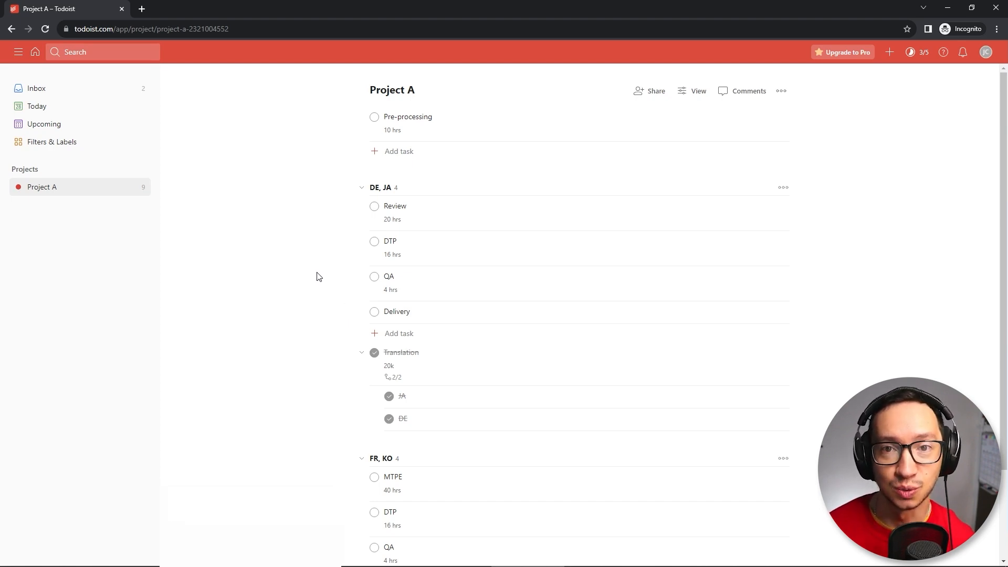
Create a new label "heads-up sent" on the Review task in the DE, JA section.
click(464, 211)
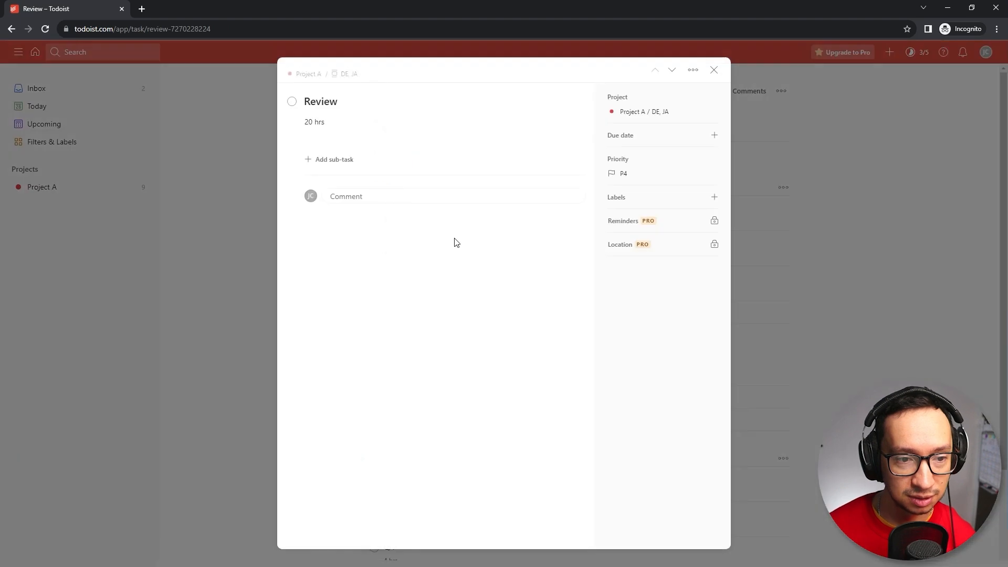
click(715, 198)
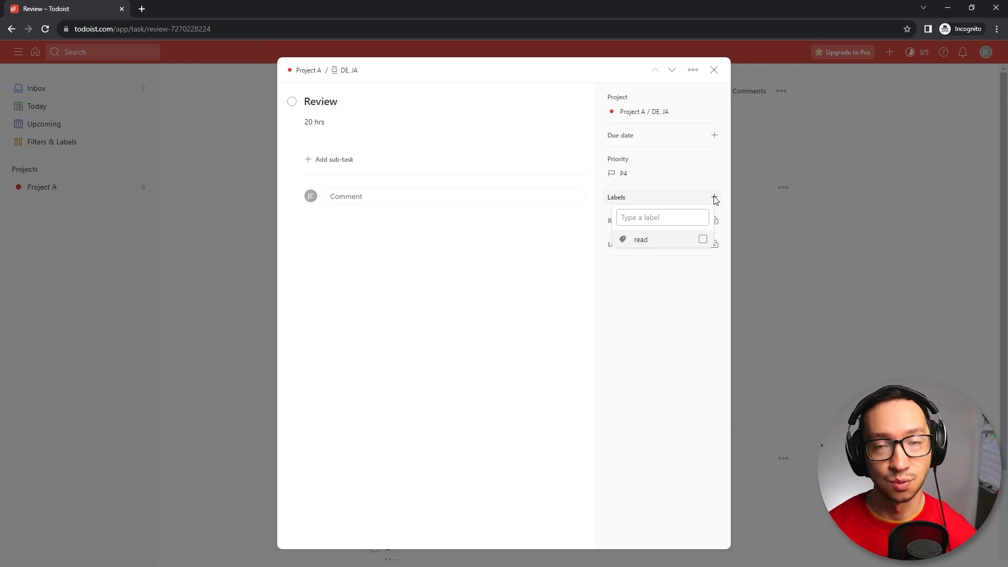
text(heads-up sent)
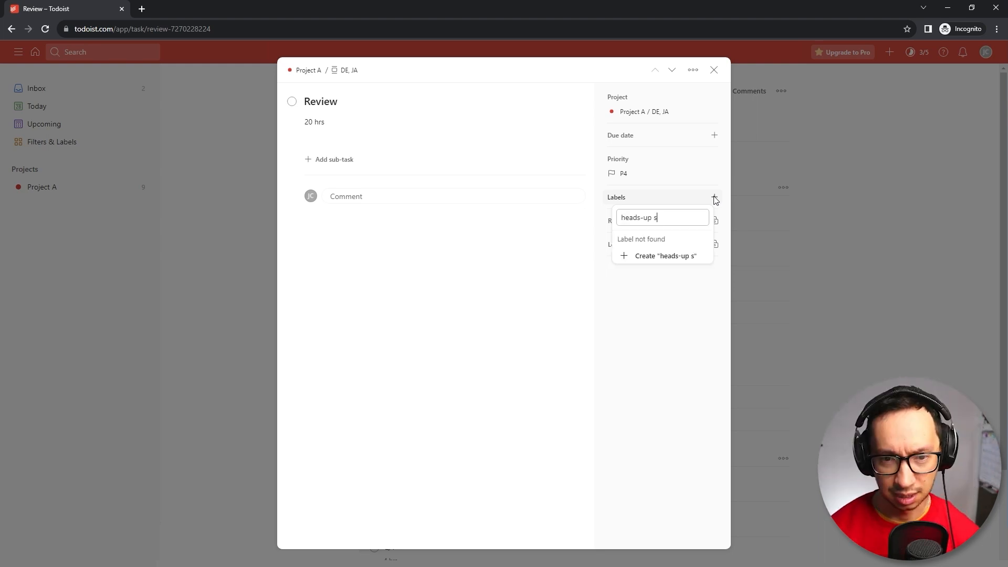
click(678, 257)
click(901, 242)
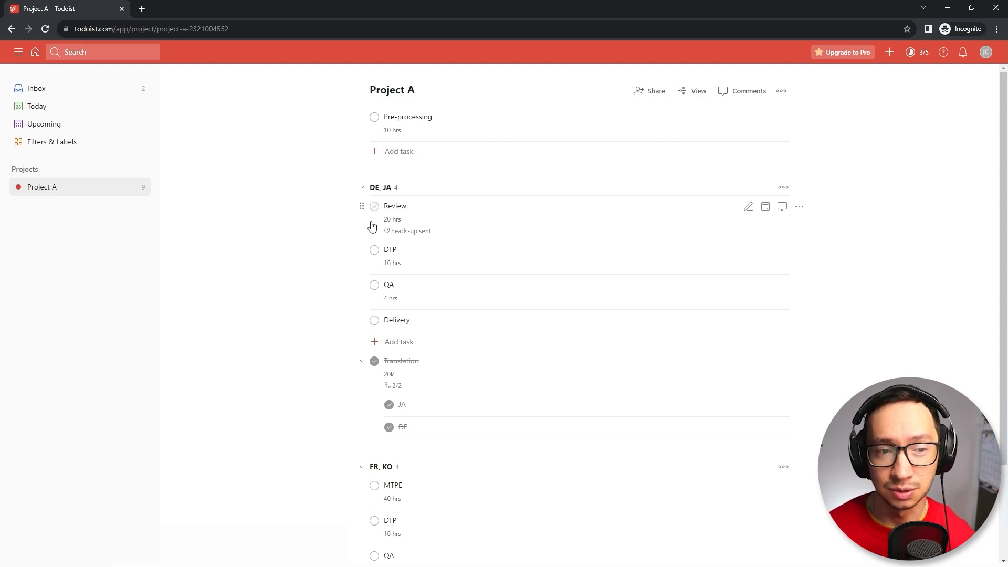
Change the color of the "heads-up sent" label to Yellow.
click(38, 143)
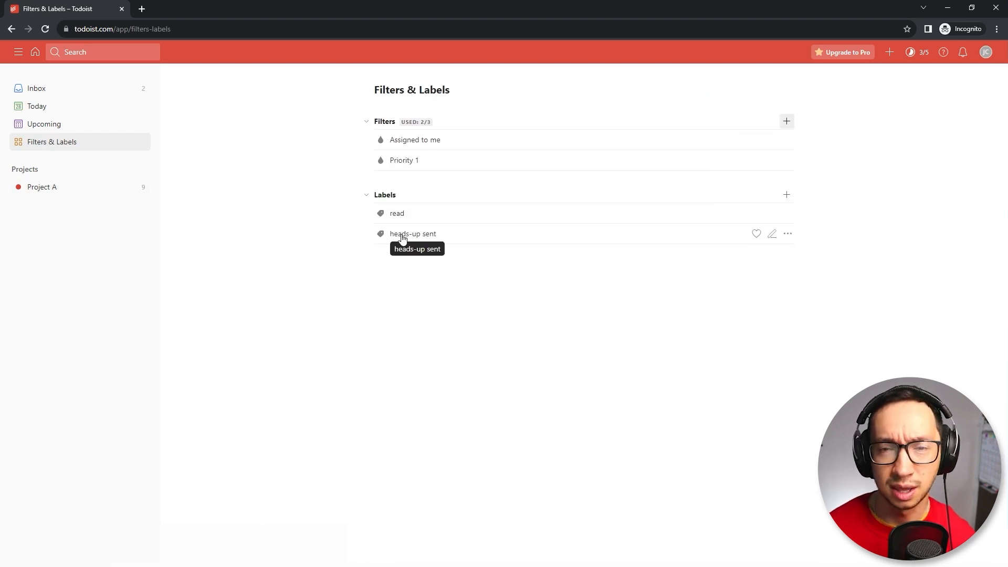
click(773, 234)
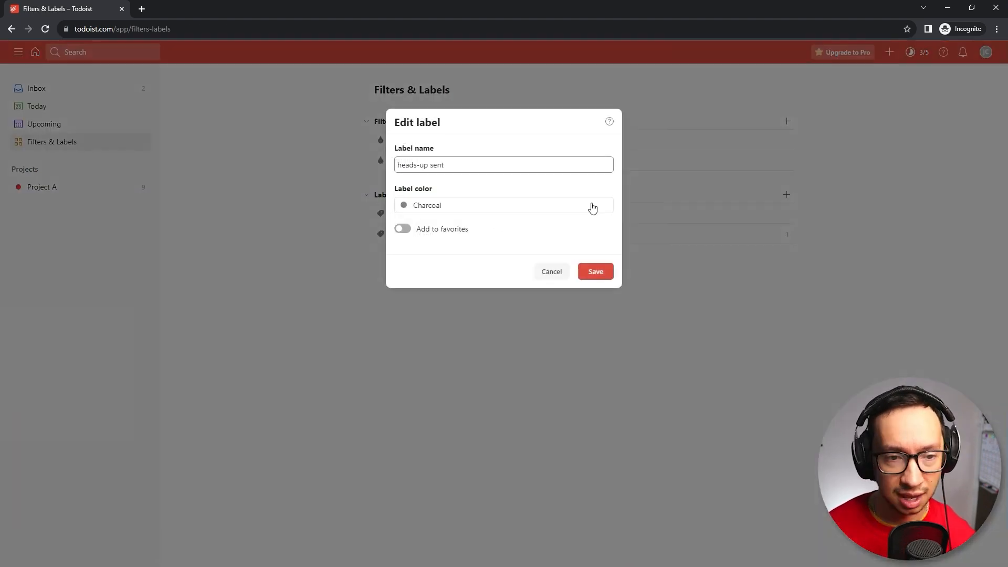
click(401, 206)
scroll(489, 272, up, 3)
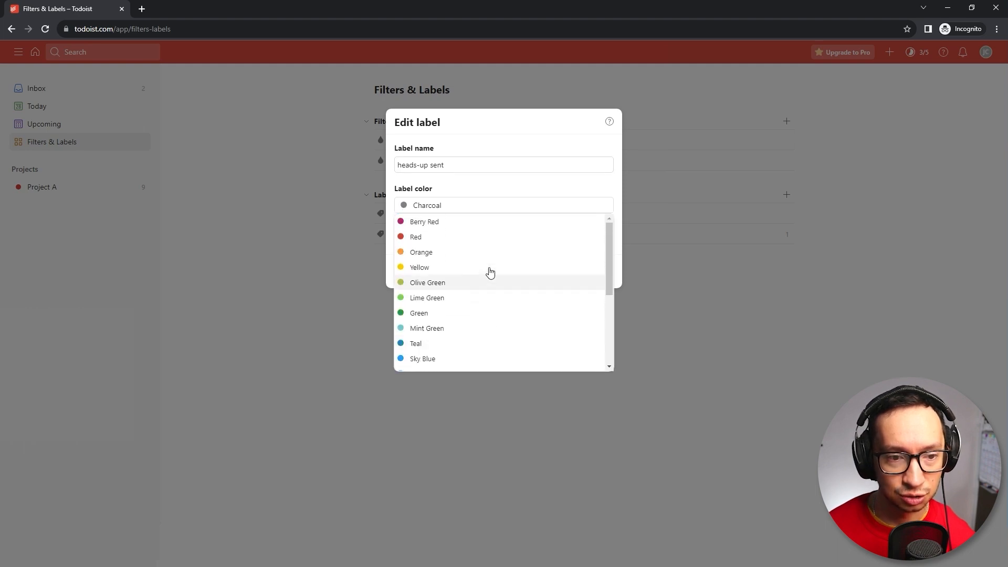
click(449, 267)
click(596, 271)
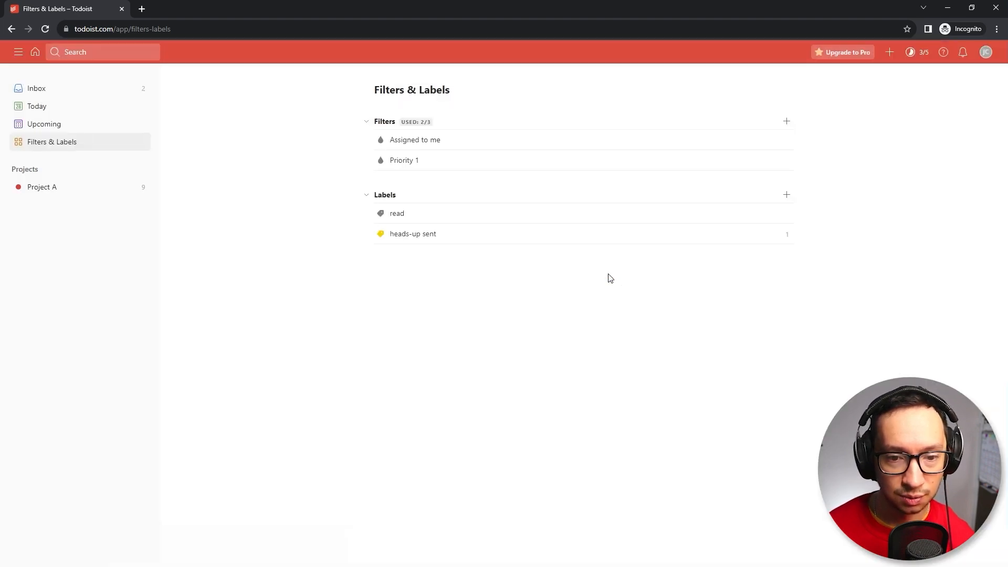
Create a new label named "heads-up confirmed" with the color Lime Green.
click(787, 195)
text(head)
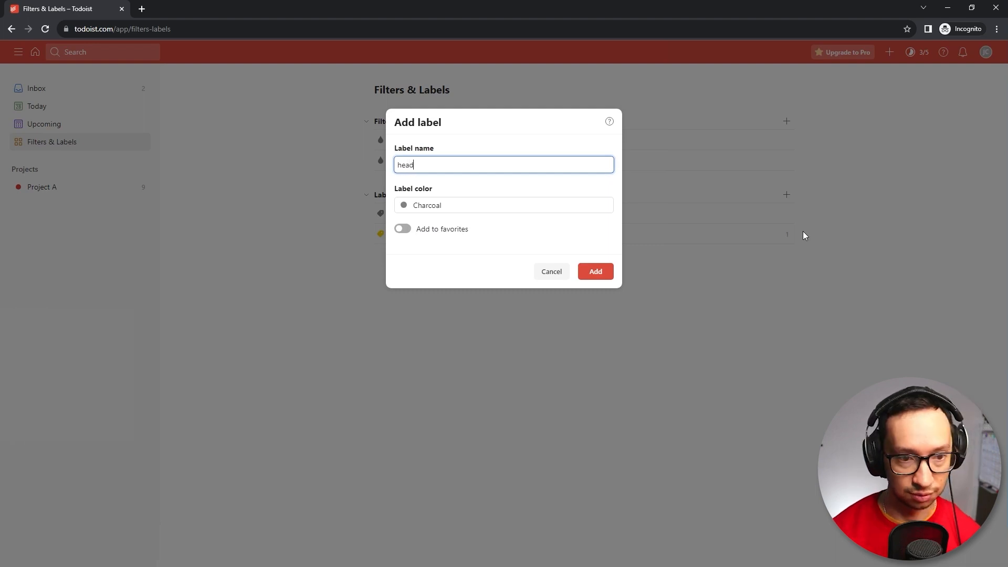
text(s-up confirmed)
click(404, 206)
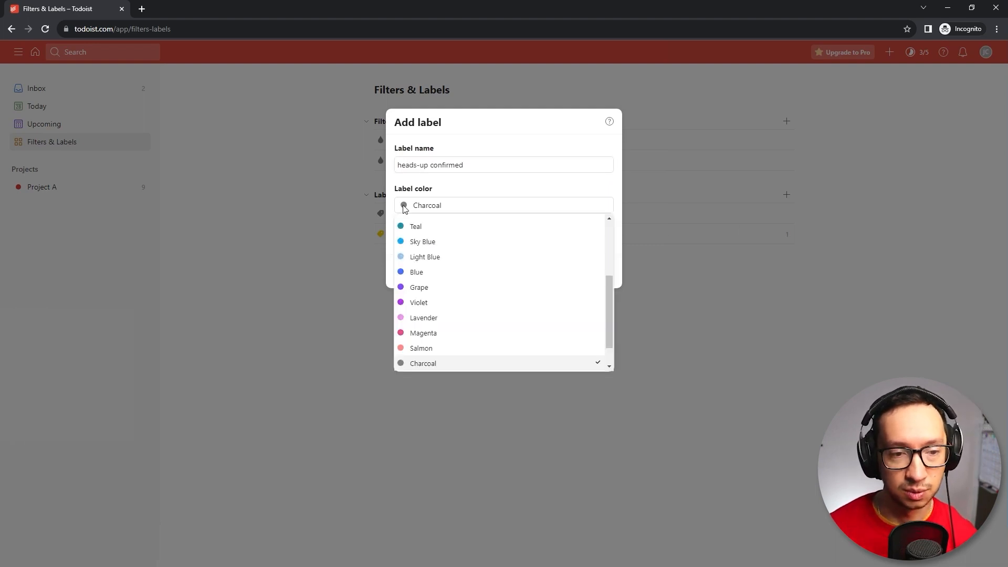
scroll(428, 295, up, 3)
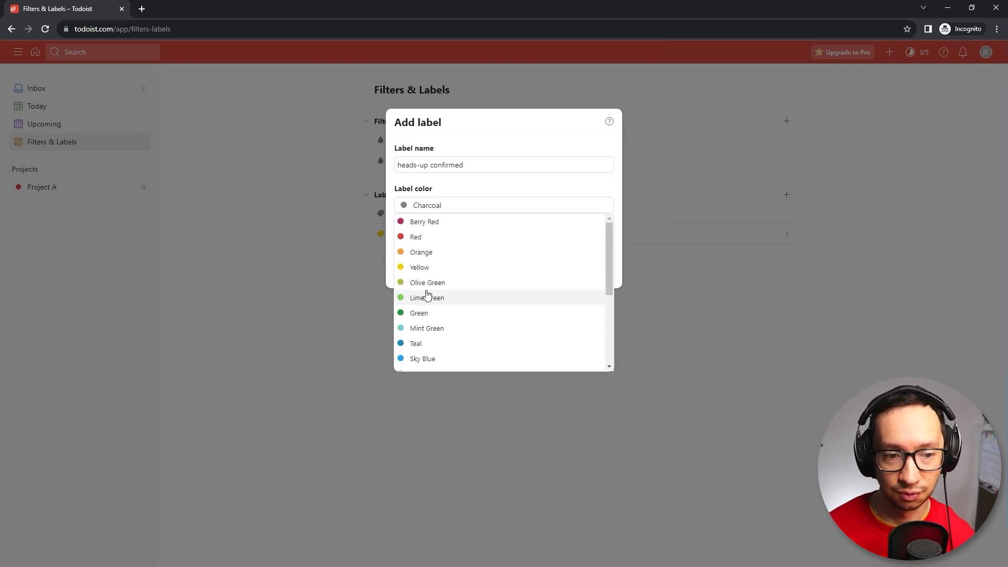
click(425, 298)
click(587, 271)
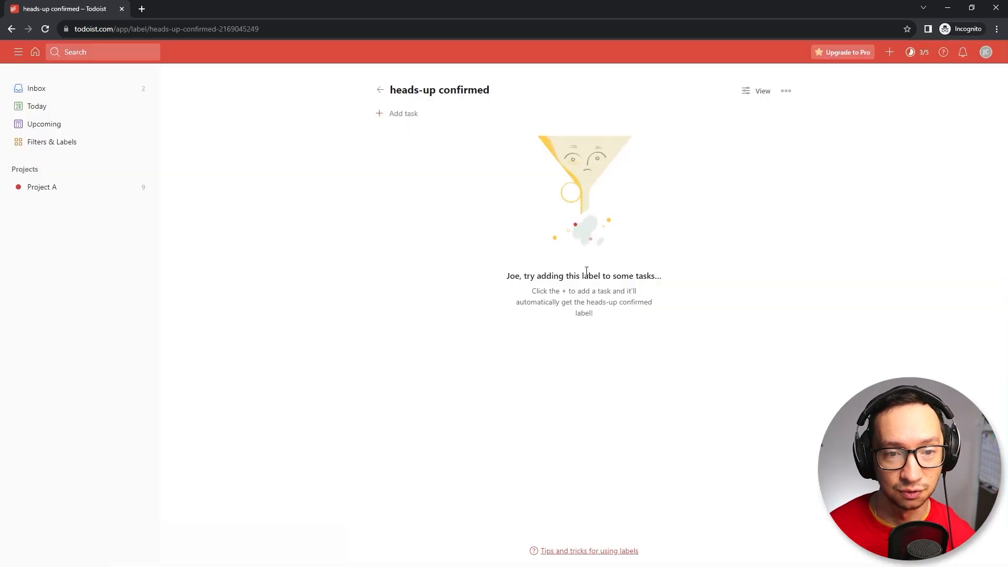
Replace the "heads-up sent" label with "heads-up confirmed" on the Review task in Project A's DE, JA section.
click(381, 90)
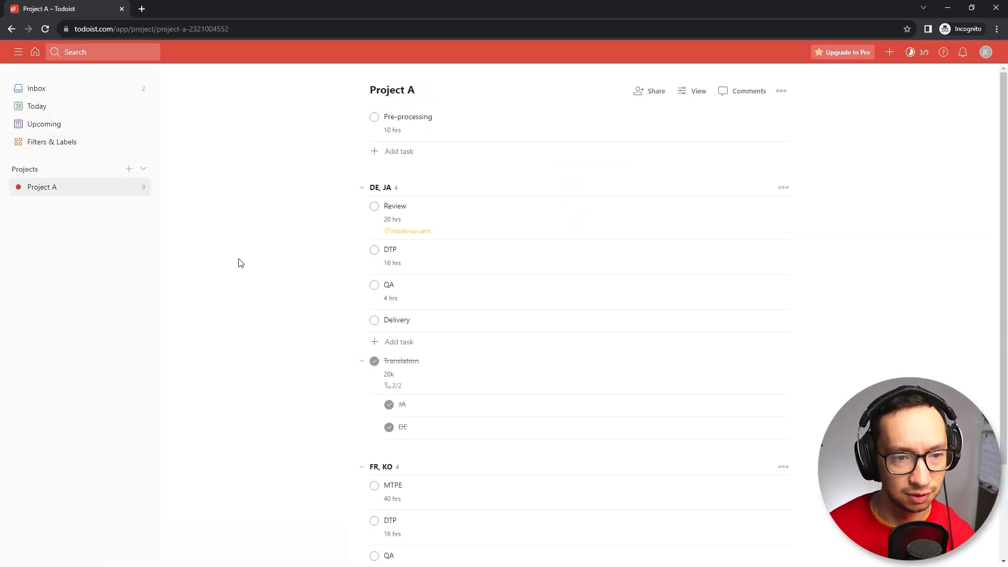
click(423, 236)
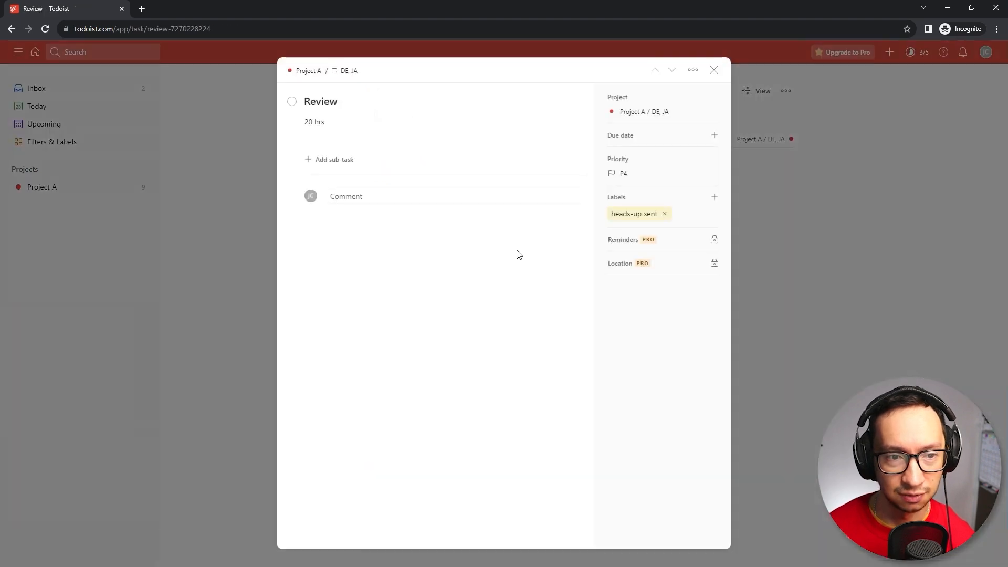
click(665, 215)
click(714, 197)
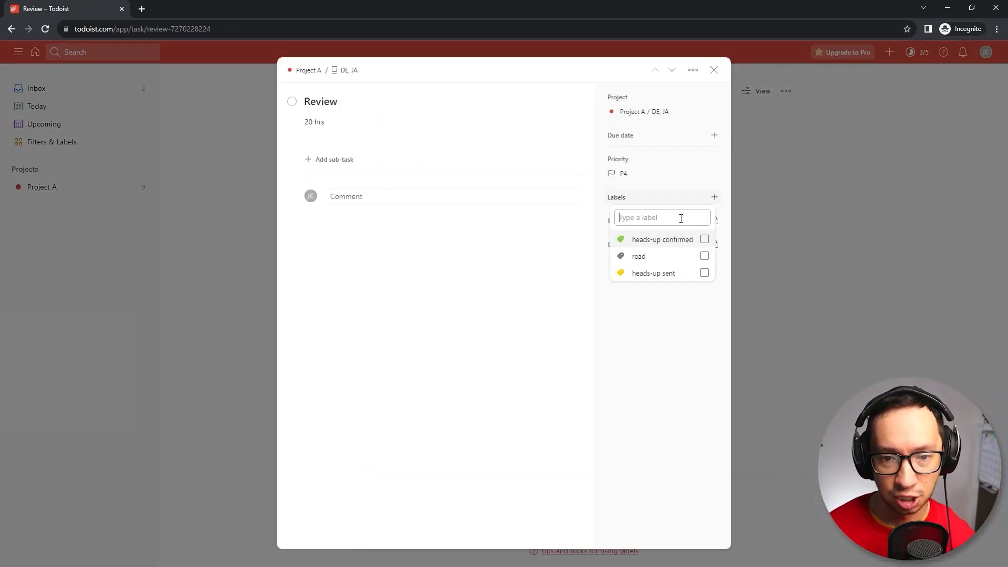
click(703, 242)
click(931, 241)
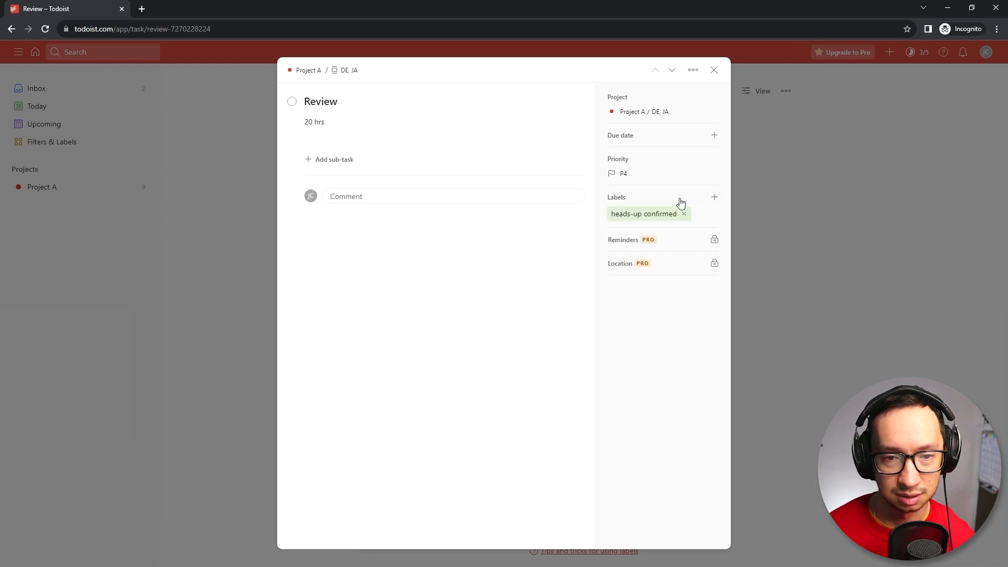
key(Escape)
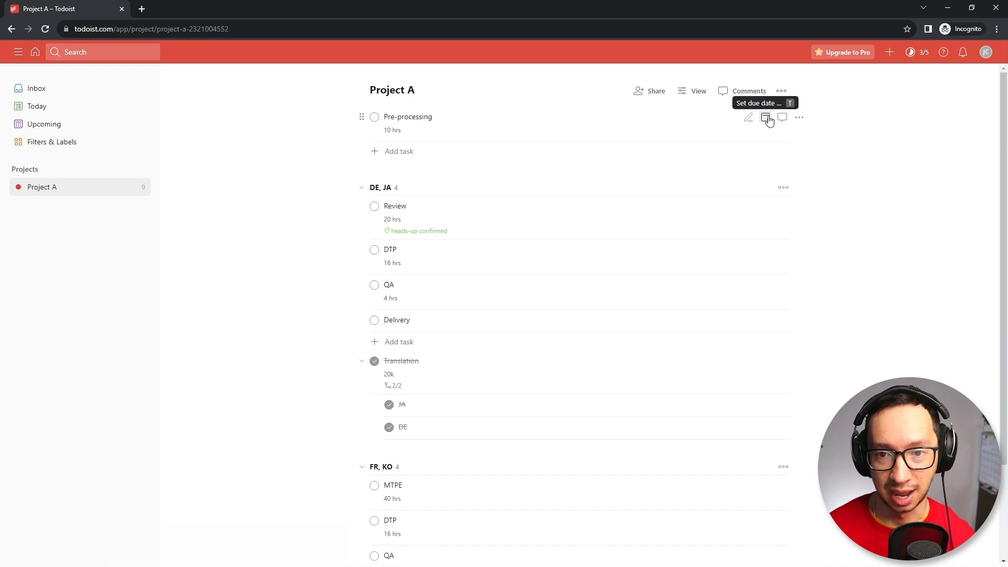
Set the Pre-processing task's due date to September 29 and collapse the Translation task's sub-tasks in the DE, JA section.
click(766, 118)
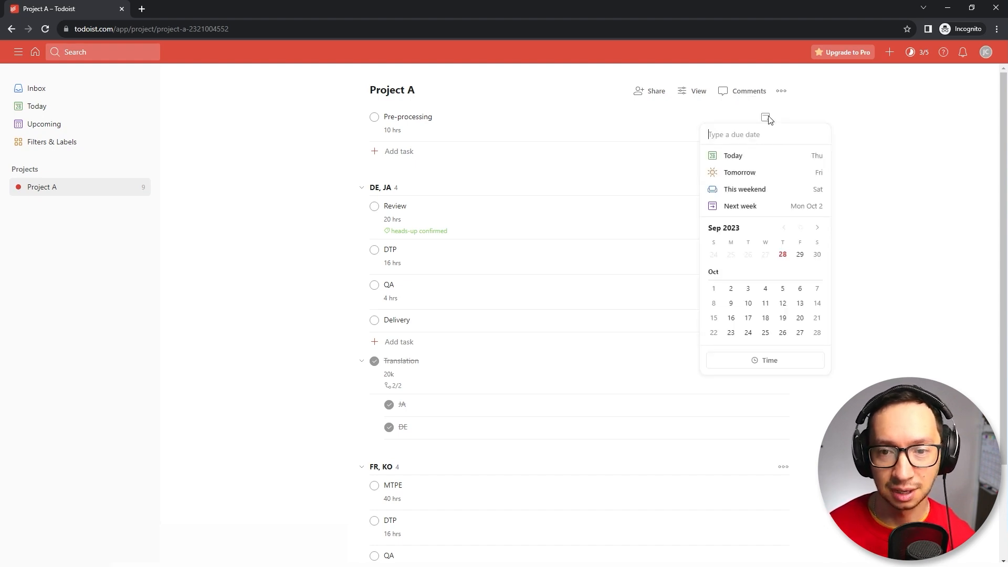
click(801, 257)
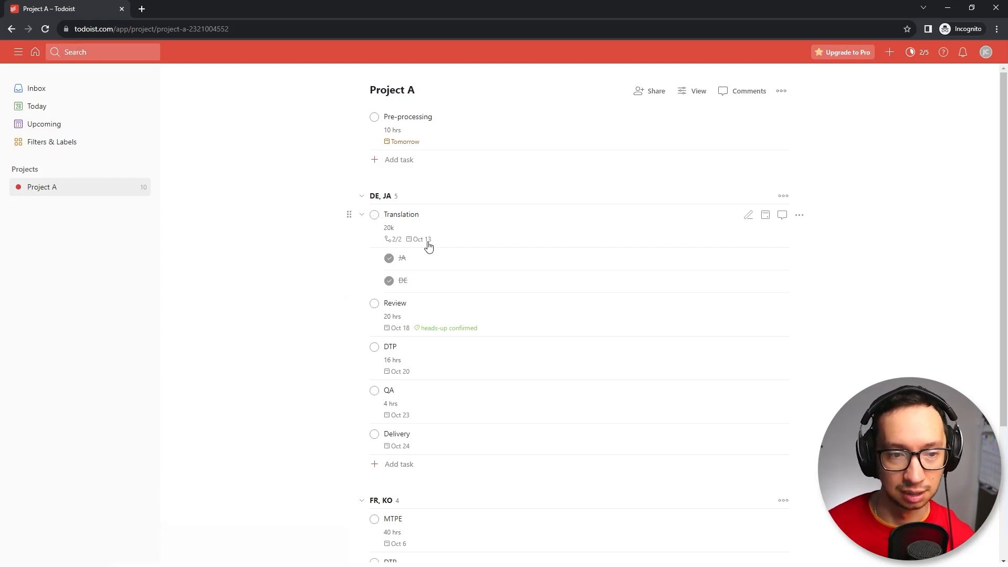
mouse_move(426, 243)
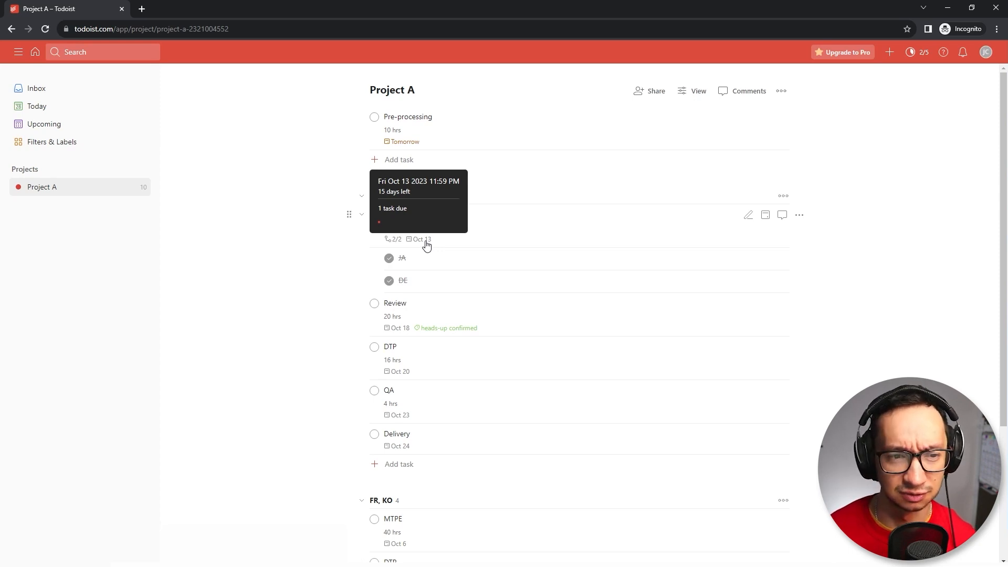
click(361, 214)
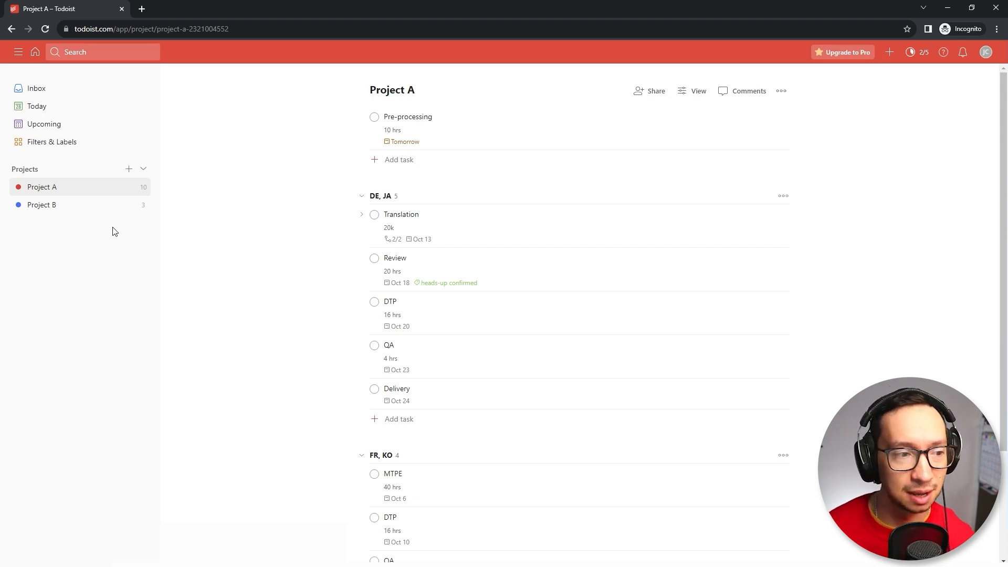
Look at Project B's tasks and check the current and following week in the Upcoming view.
click(61, 209)
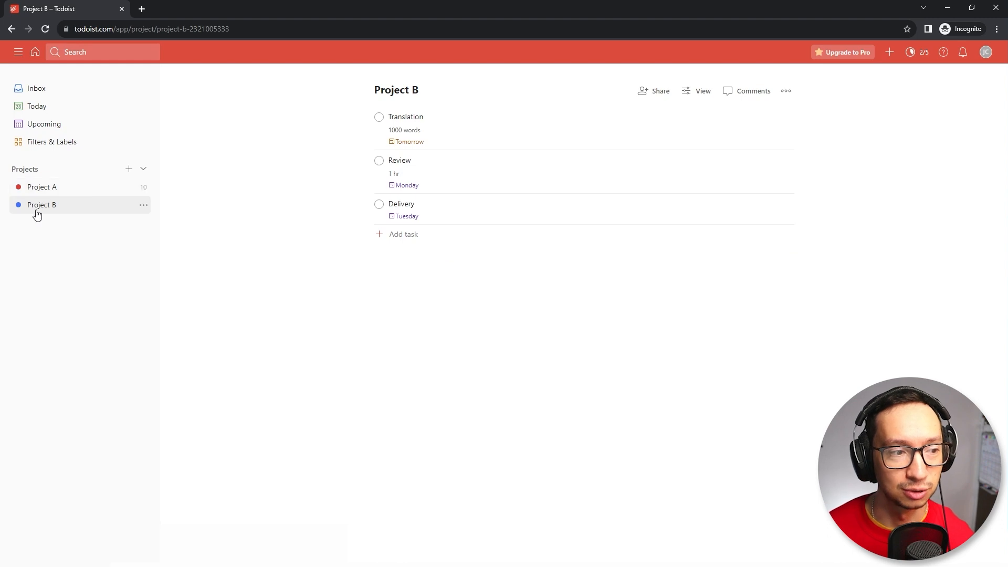
click(49, 130)
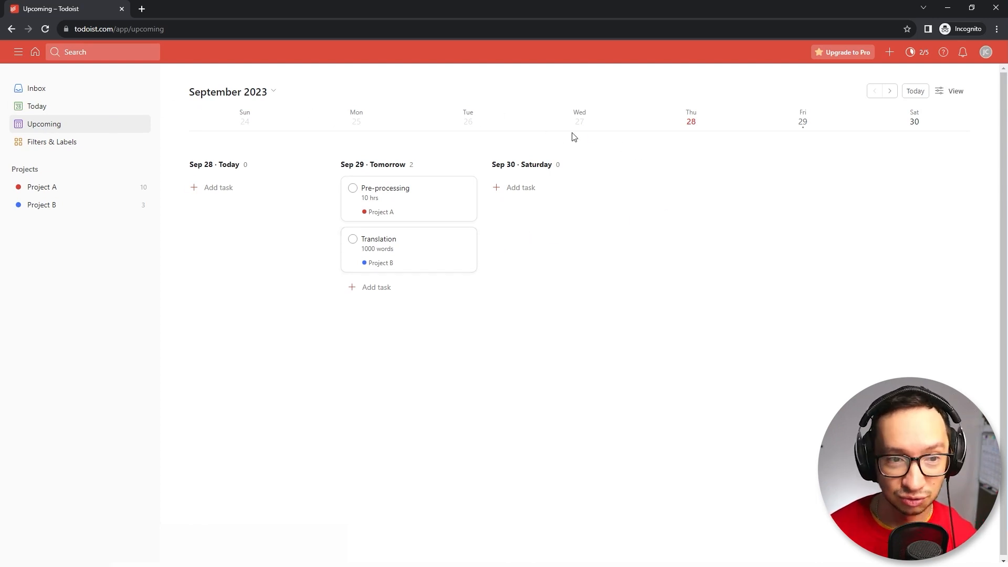
click(891, 92)
click(875, 93)
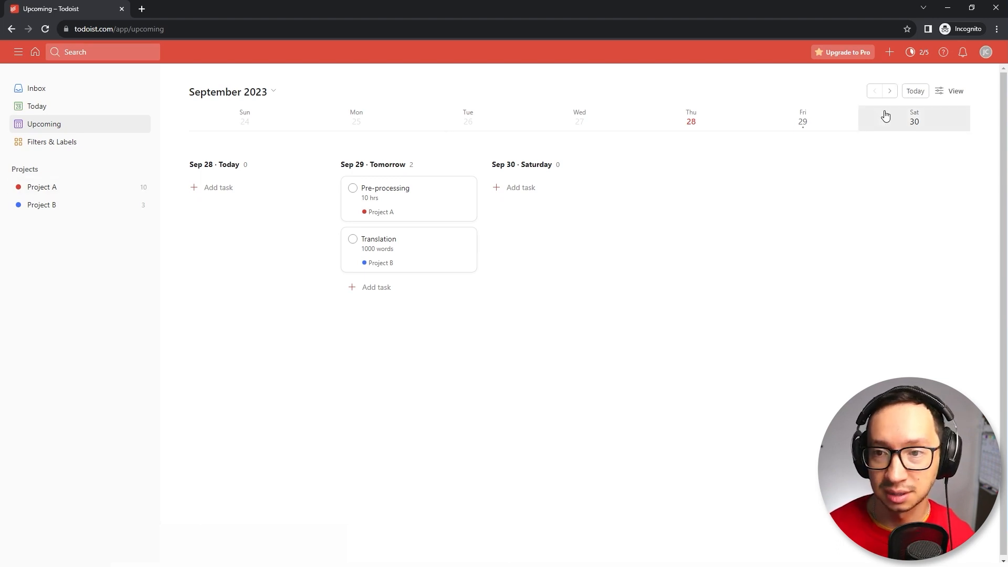
Switch the layout of the Upcoming view to List.
click(953, 92)
click(972, 128)
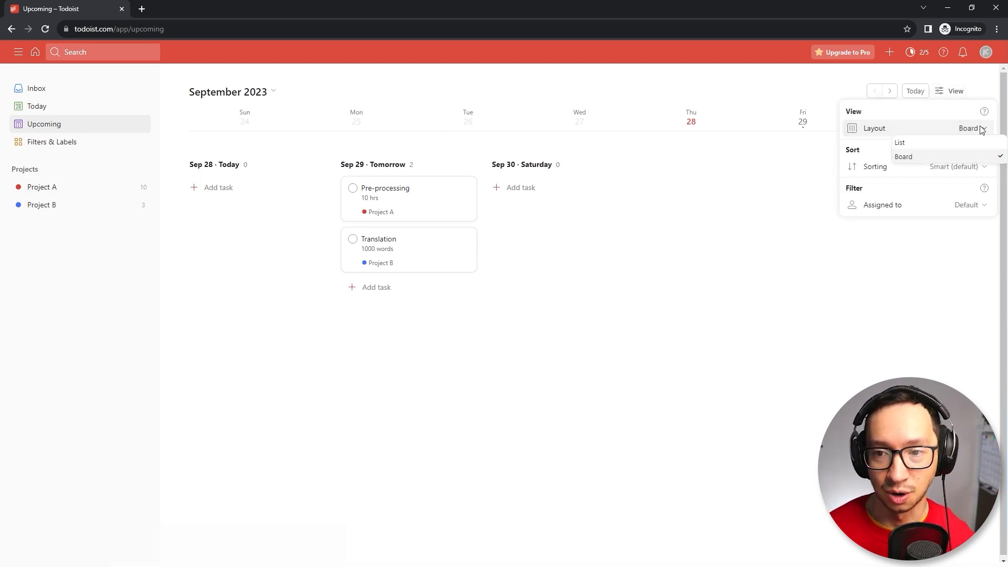
click(938, 146)
click(972, 192)
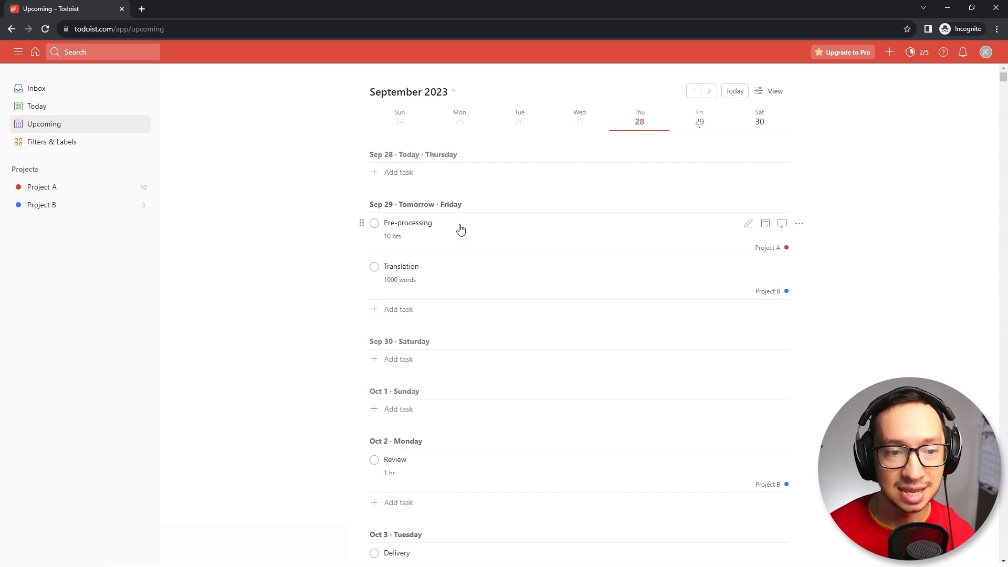
Examine the dated tasks of Project A and Project B in the Upcoming list from late September to mid-October.
scroll(890, 230, down, 5)
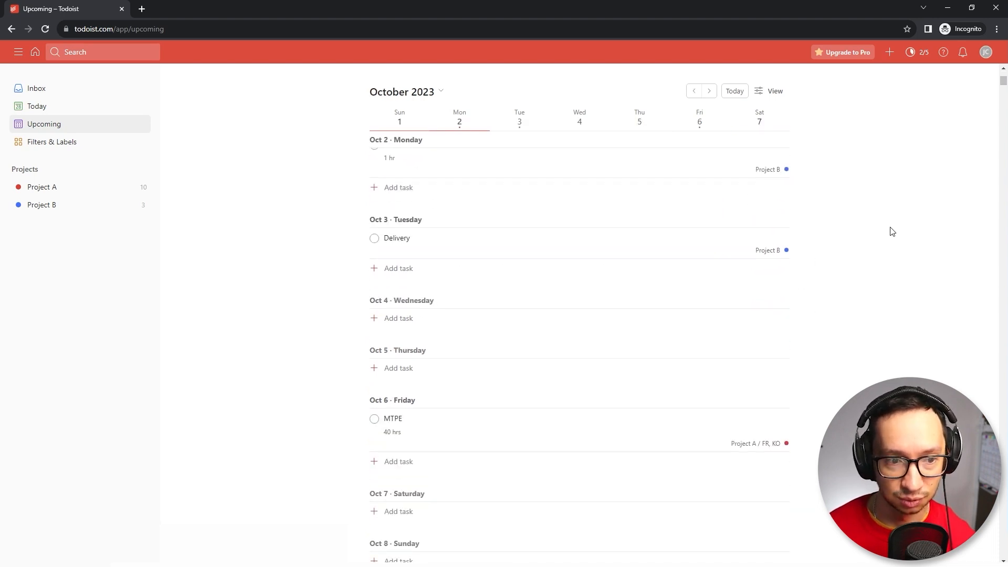
scroll(891, 231, up, 2)
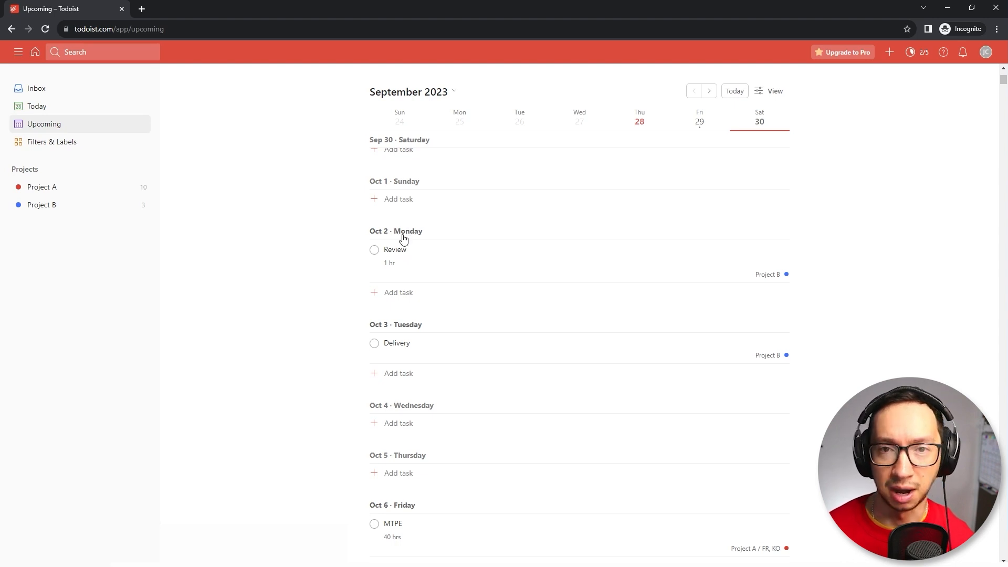
scroll(889, 253, down, 5)
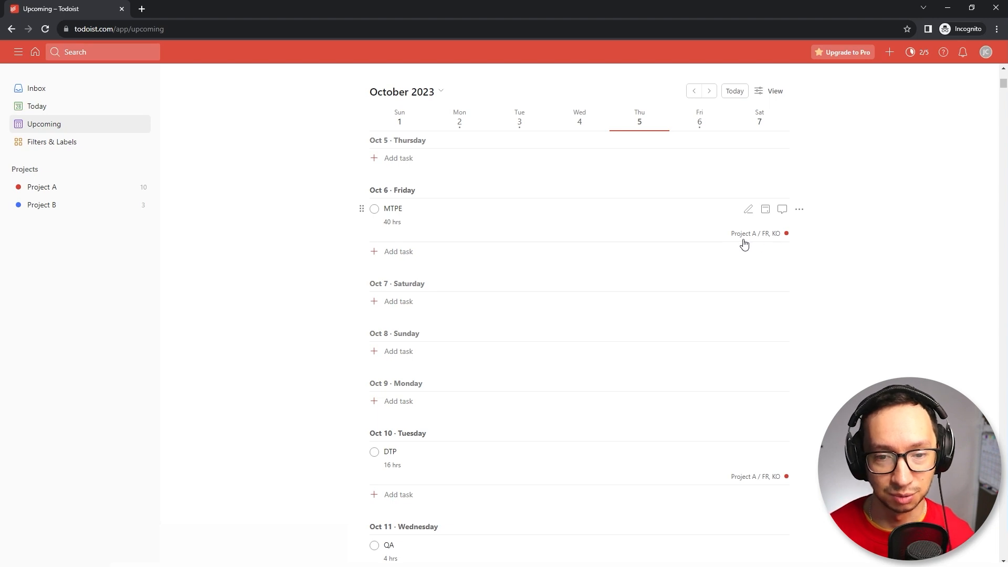
scroll(882, 273, up, 5)
scroll(882, 273, up, 4)
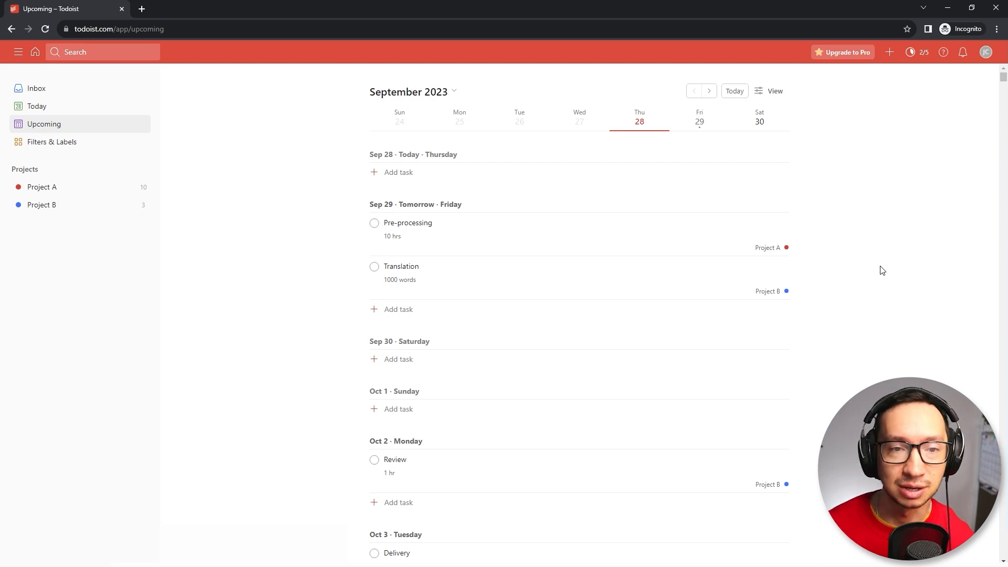
mouse_move(730, 227)
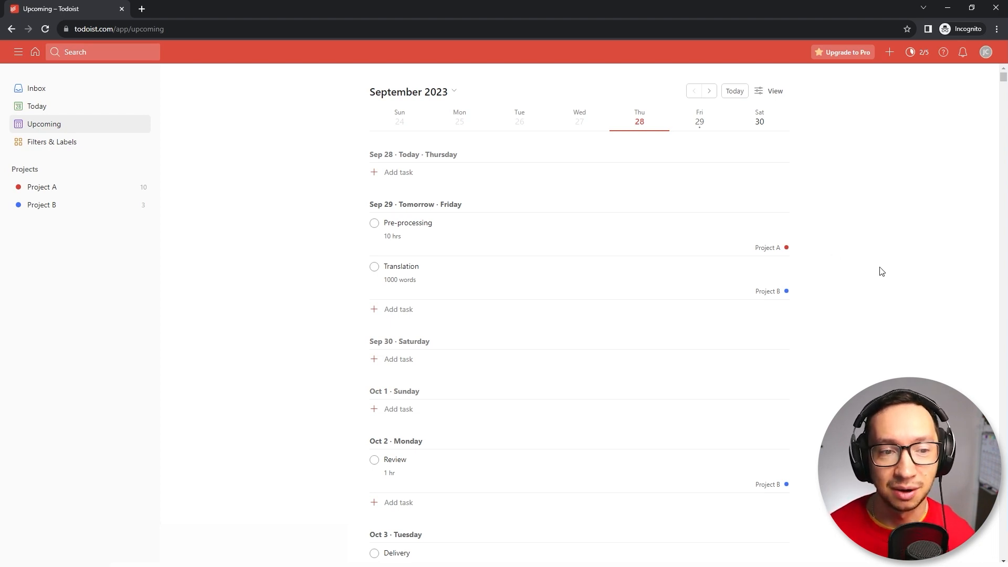
scroll(882, 268, down, 15)
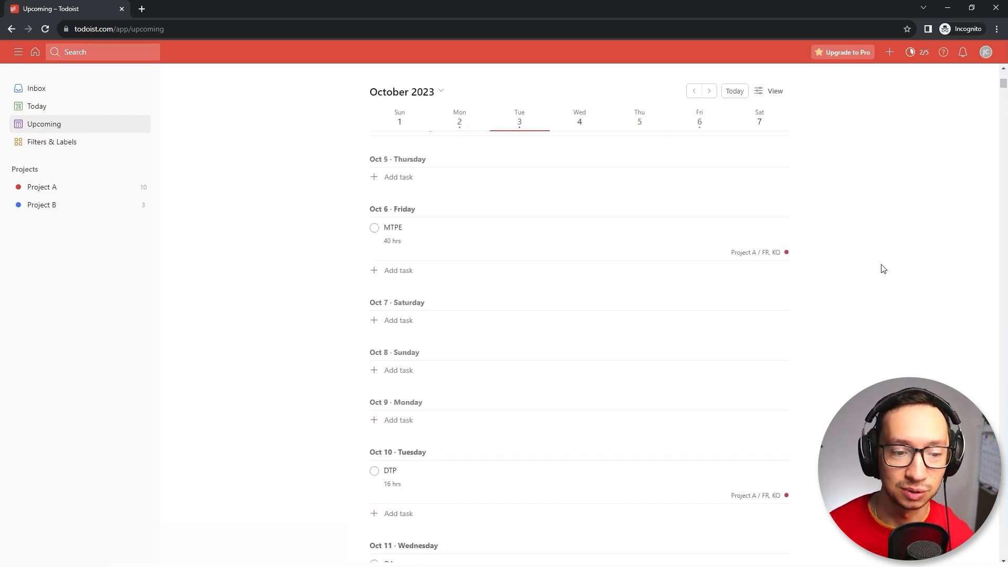
scroll(883, 268, down, 2)
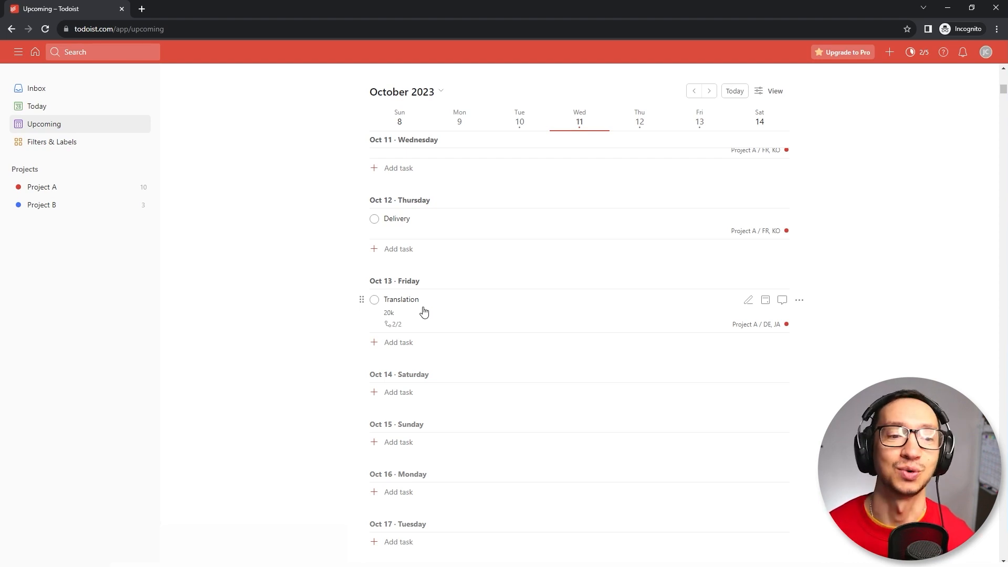
scroll(424, 312, up, 2)
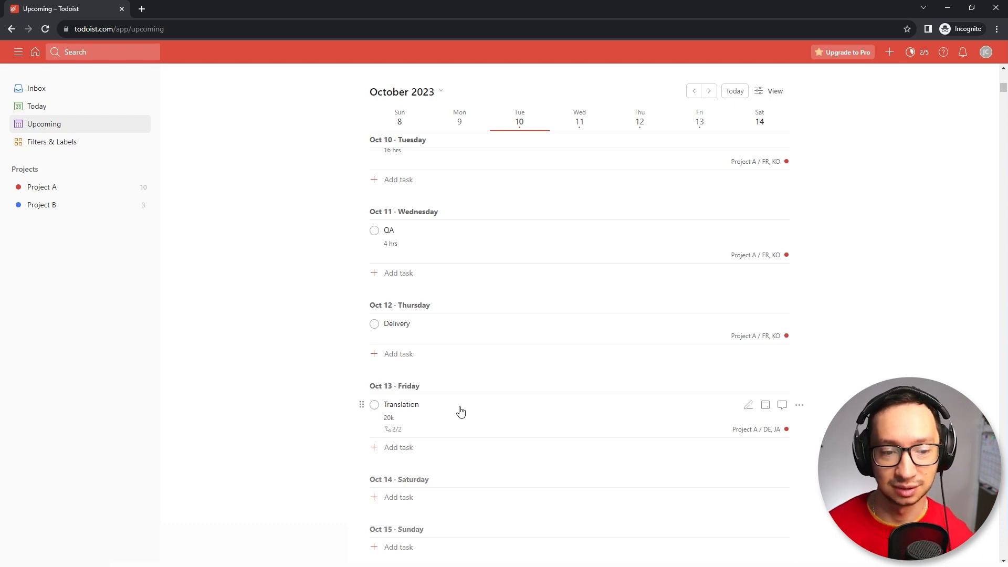
scroll(460, 411, up, 10)
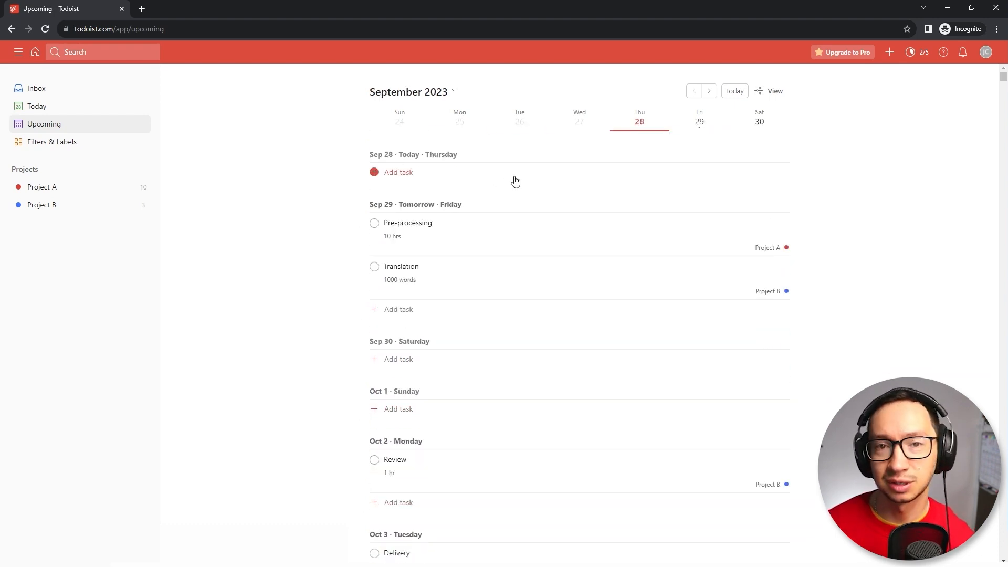